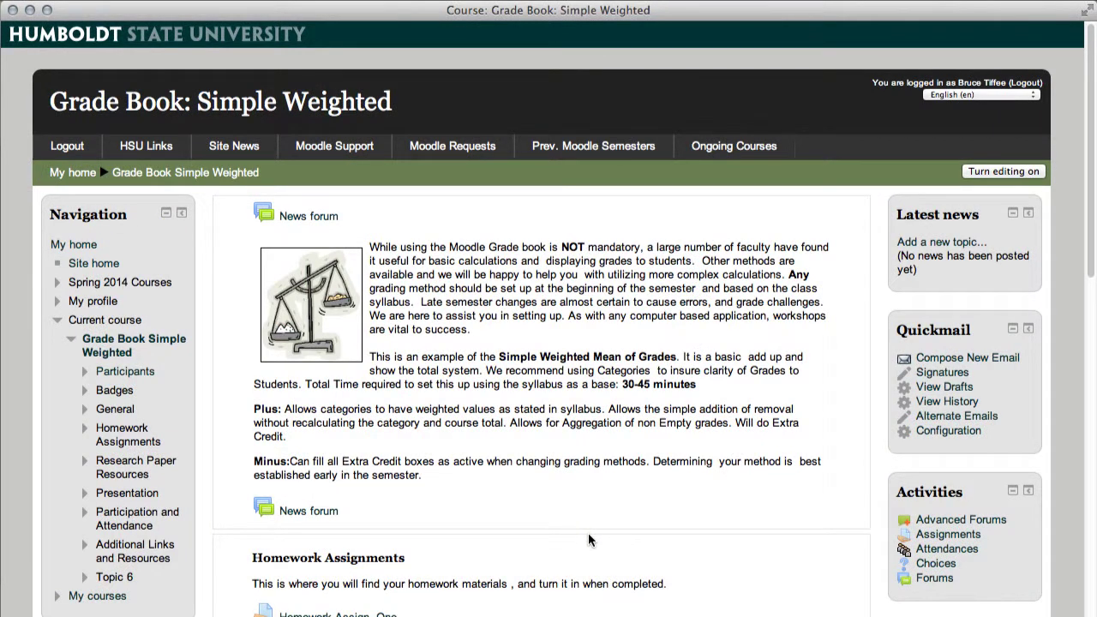
Open the course's Grades page from Course administration and go to the Export tab.
scroll(588, 539, "down", 6)
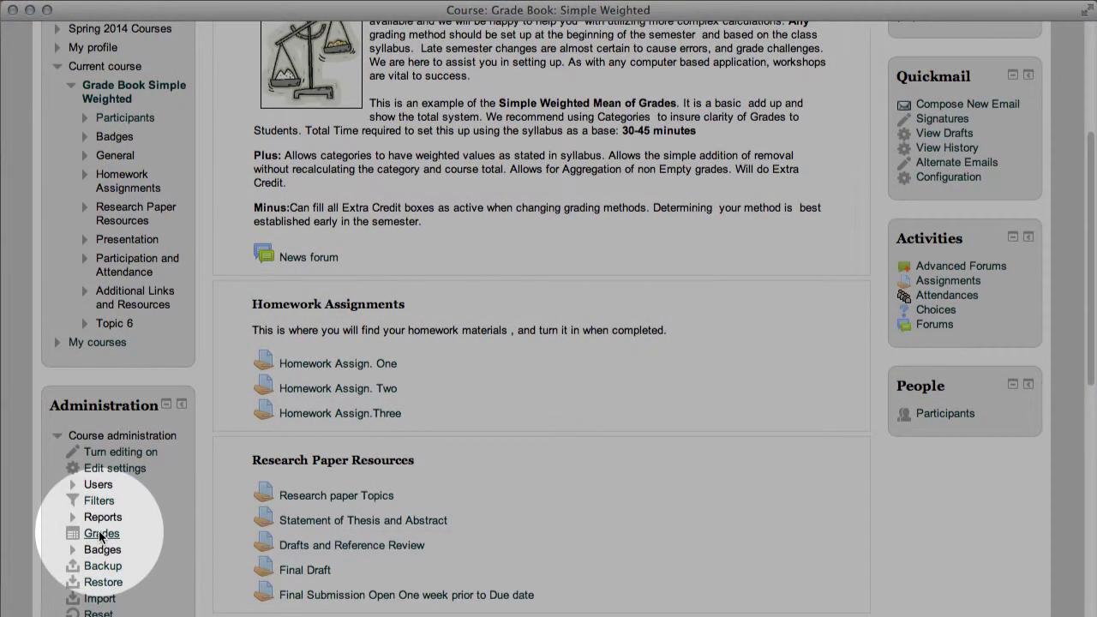
left_click(100, 534)
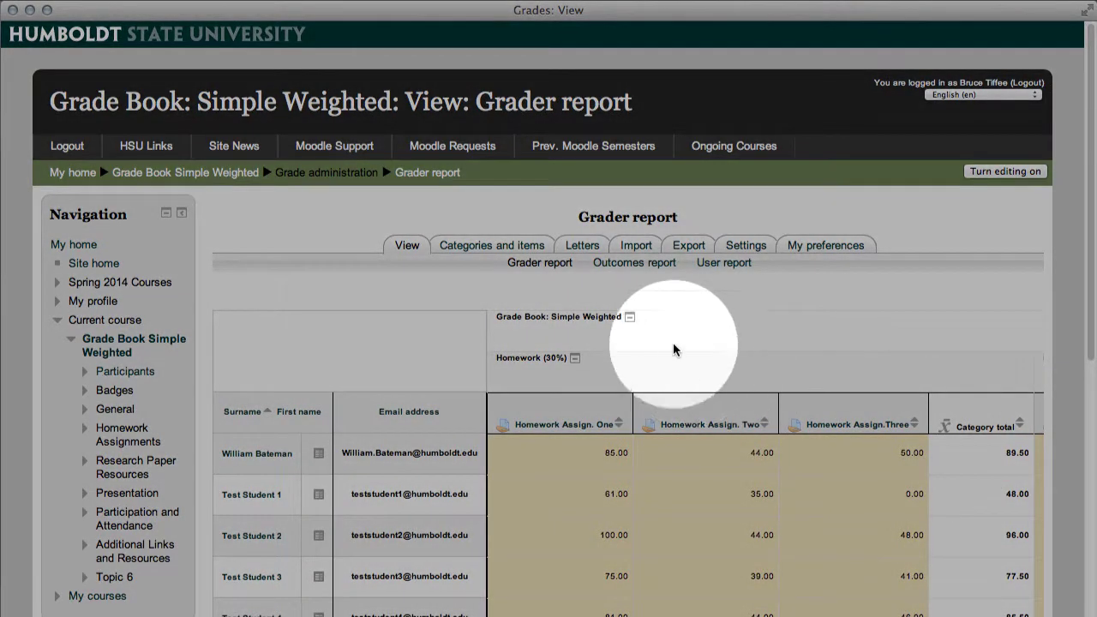
left_click(682, 247)
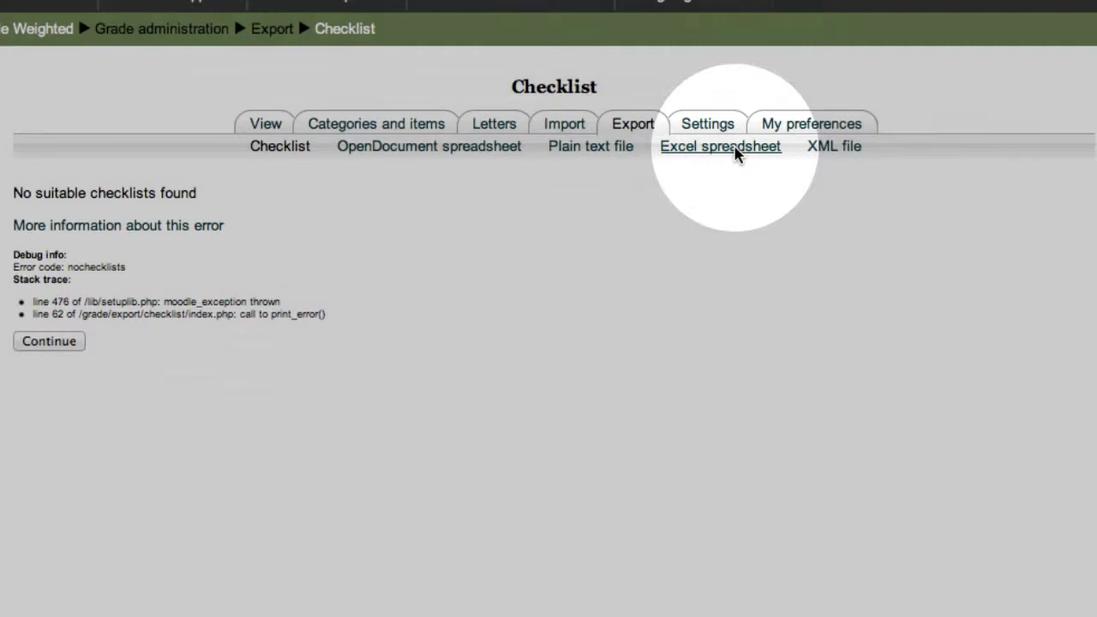
Choose the Excel spreadsheet export with Include feedback left unticked, keeping all grade items.
left_click(734, 147)
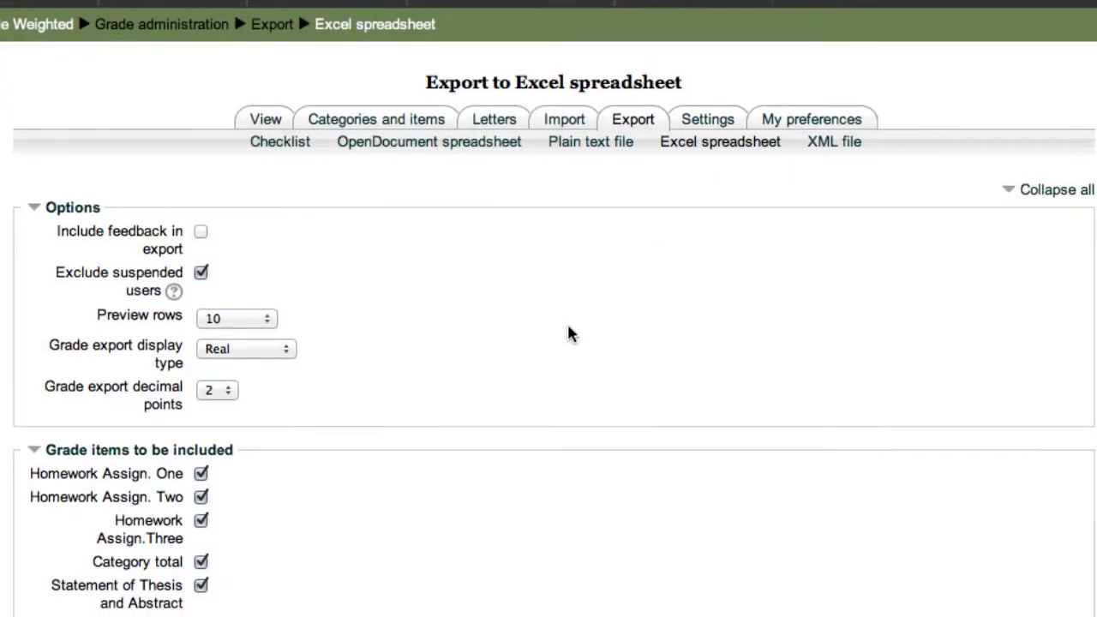
scroll(570, 332, "down", 2)
scroll(569, 333, "down", 2)
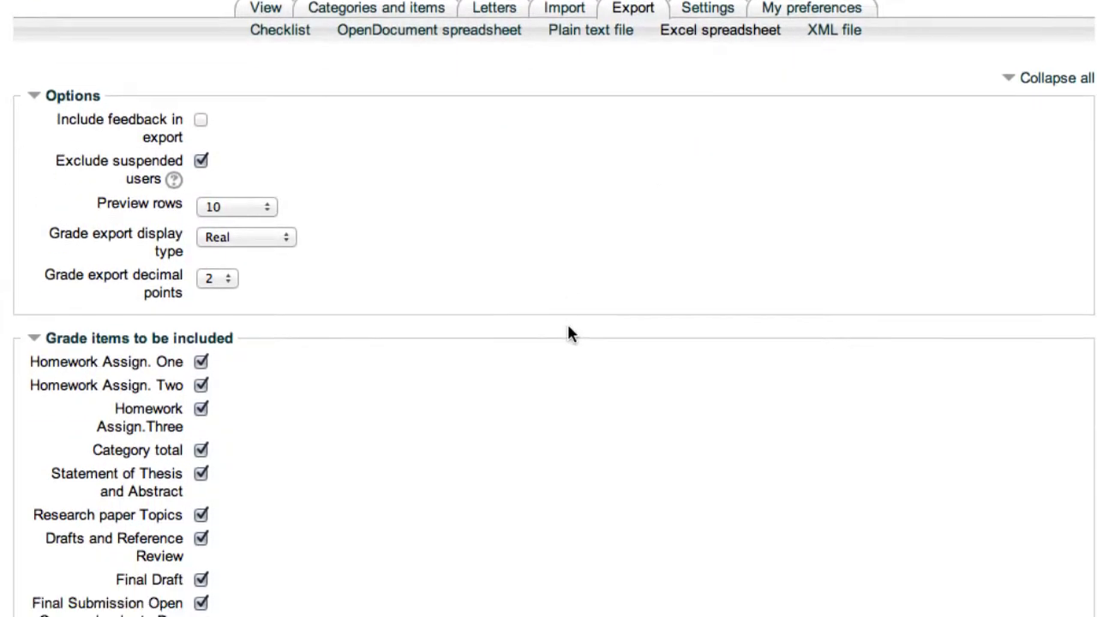
scroll(569, 332, "down", 2)
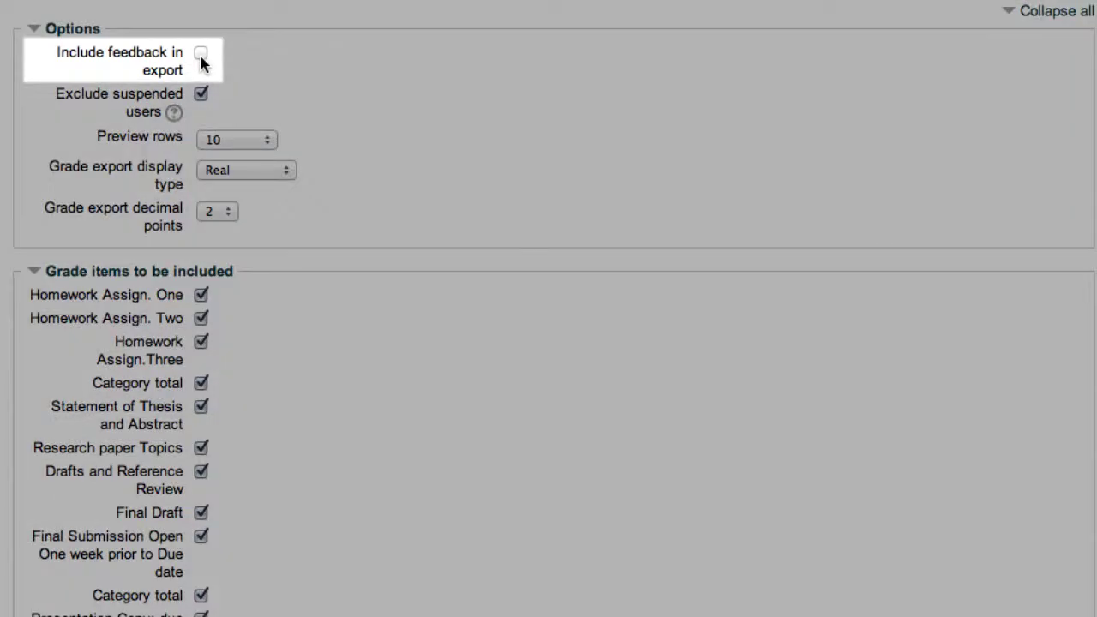
left_click(200, 55)
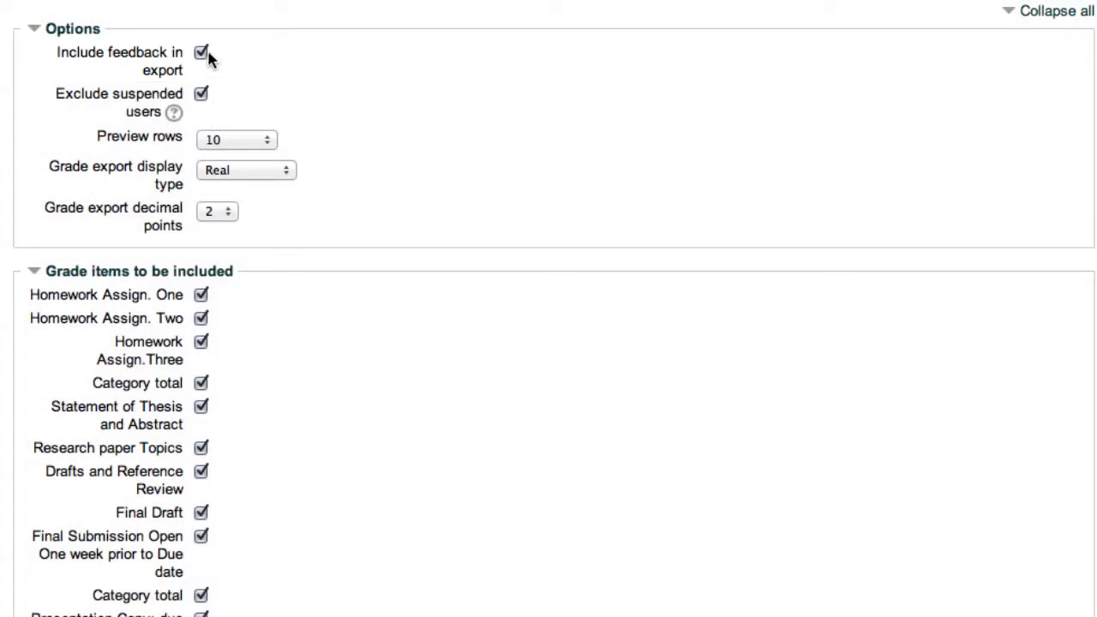
left_click(204, 53)
scroll(322, 248, "down", 5)
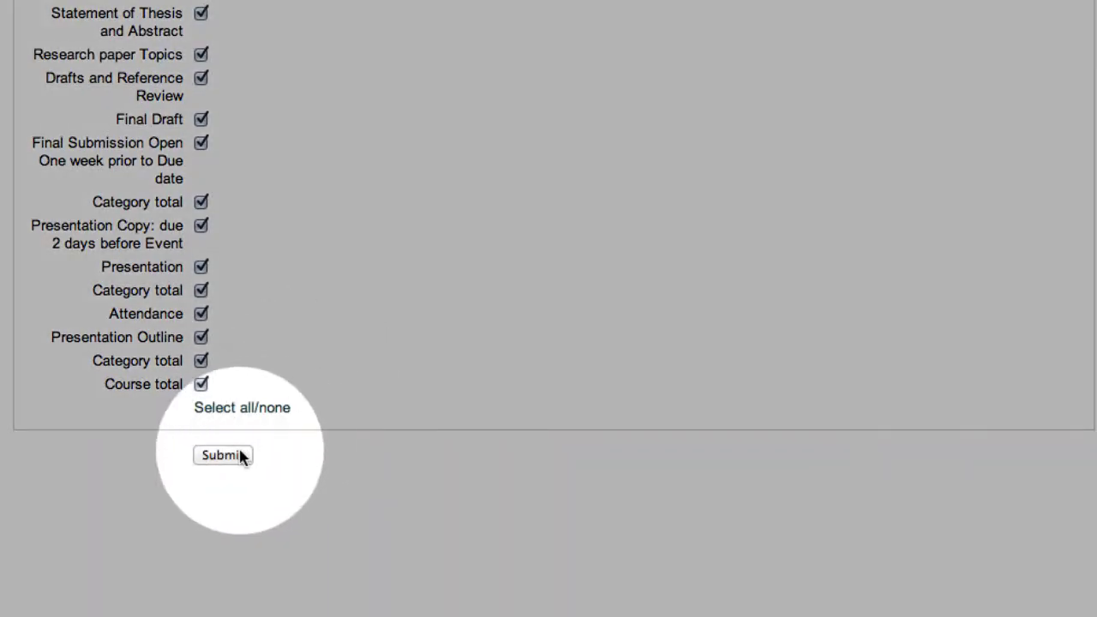
Submit the Excel export settings and download the full grades file from the preview.
left_click(238, 458)
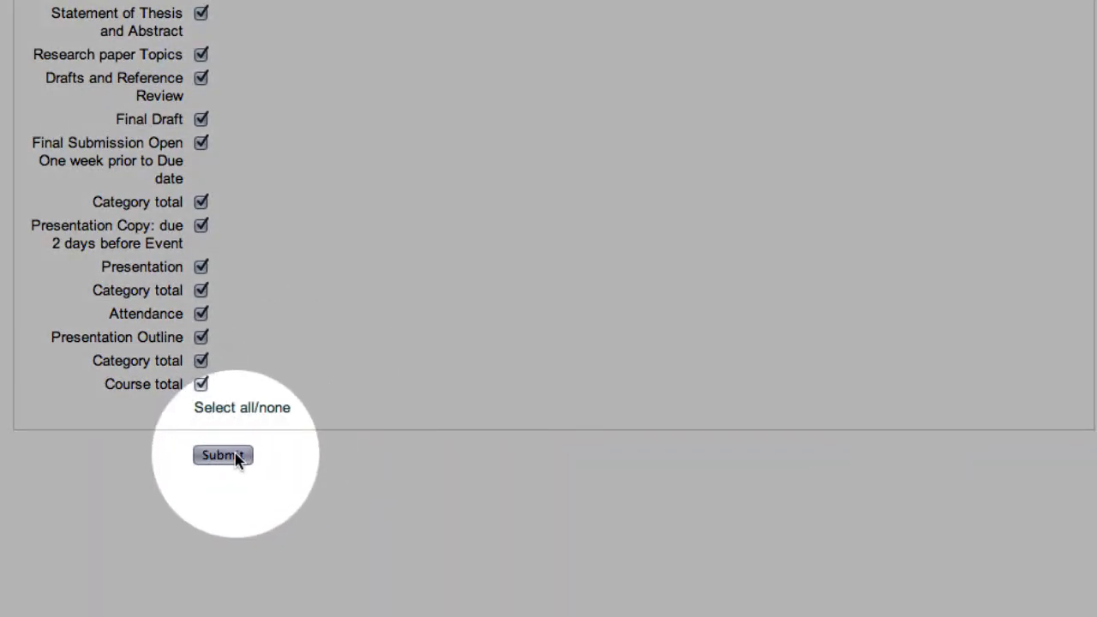
scroll(239, 461, "down", 2)
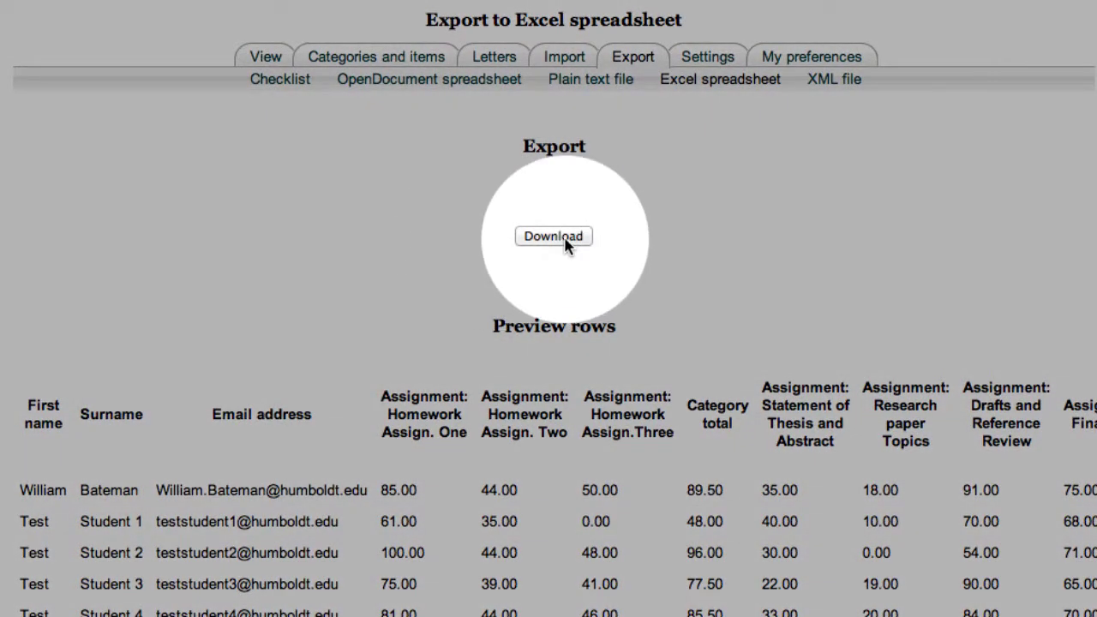
left_click(563, 243)
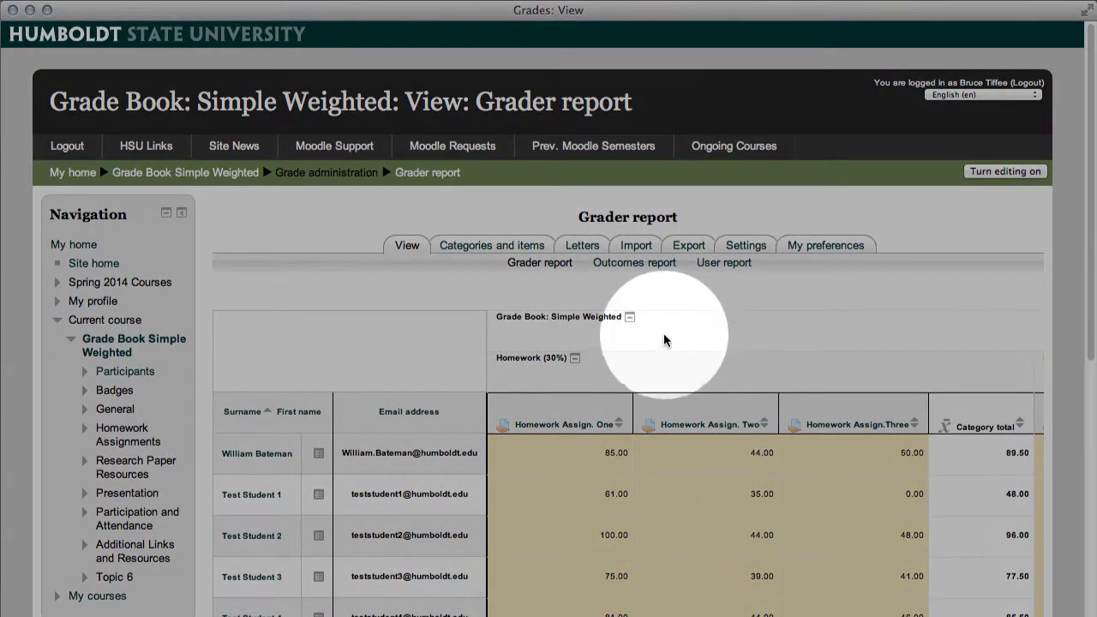
Reopen the Excel spreadsheet export form down to the Grade items to be included list.
left_click(683, 246)
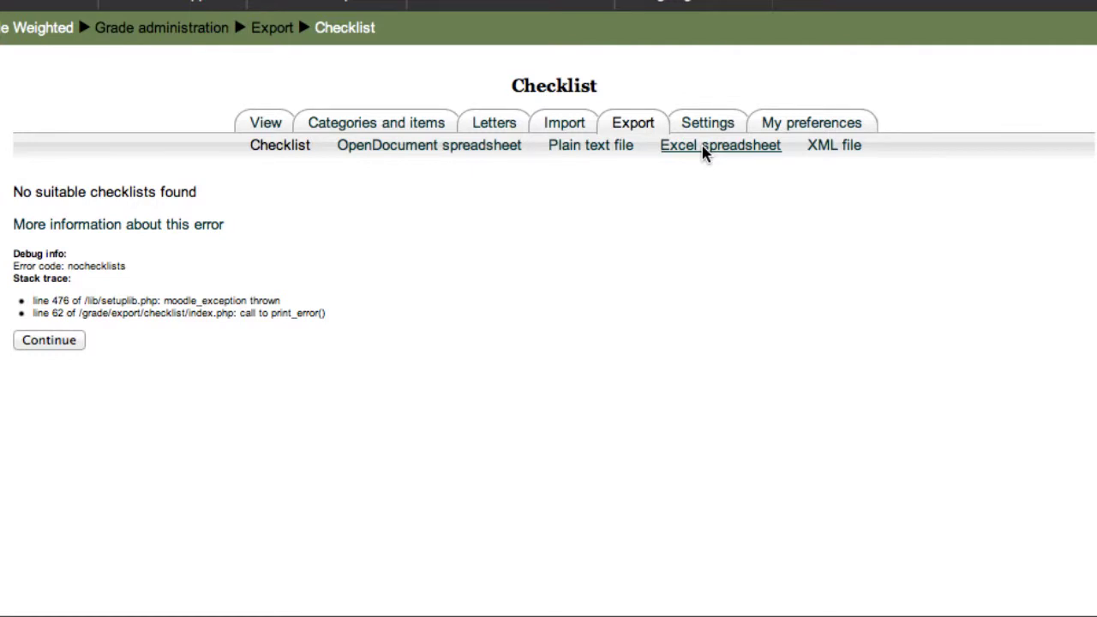
left_click(703, 150)
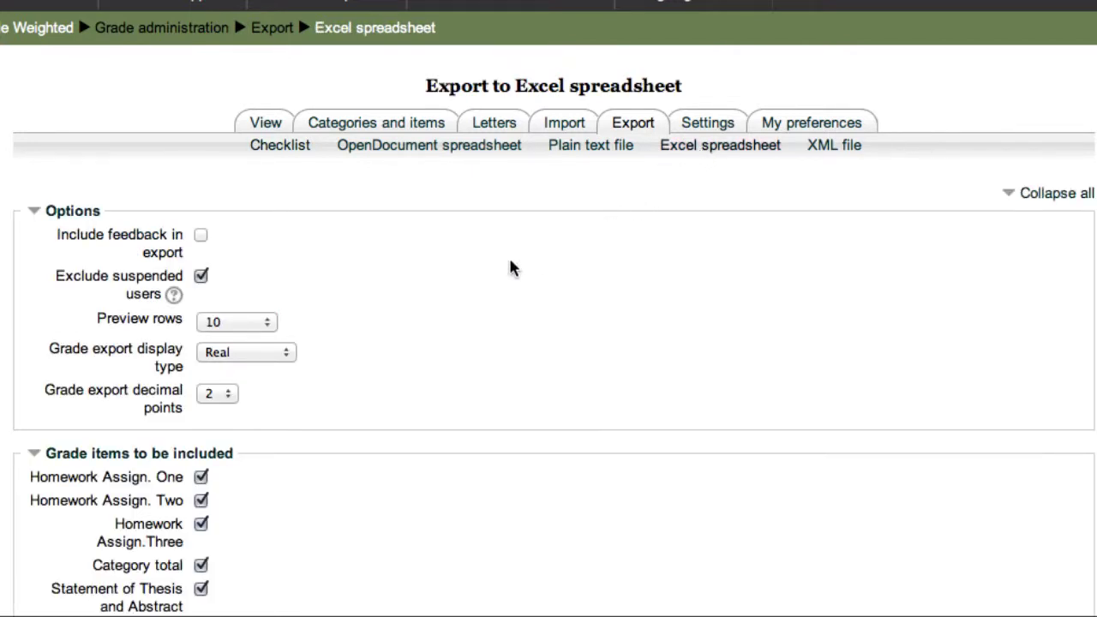
scroll(464, 286, "down", 4)
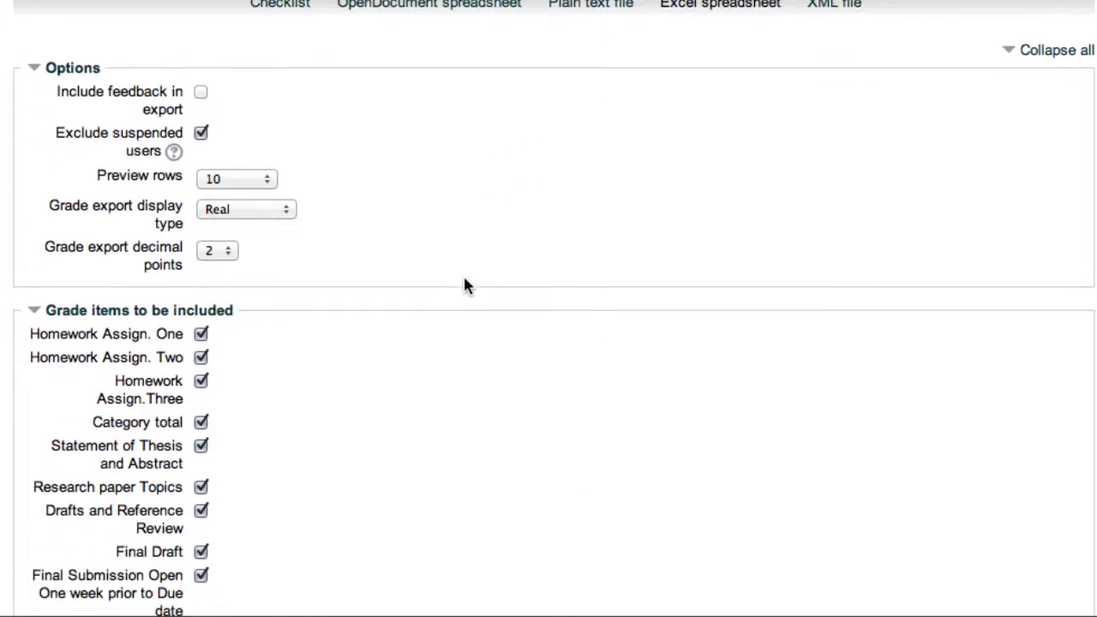
scroll(463, 286, "down", 3)
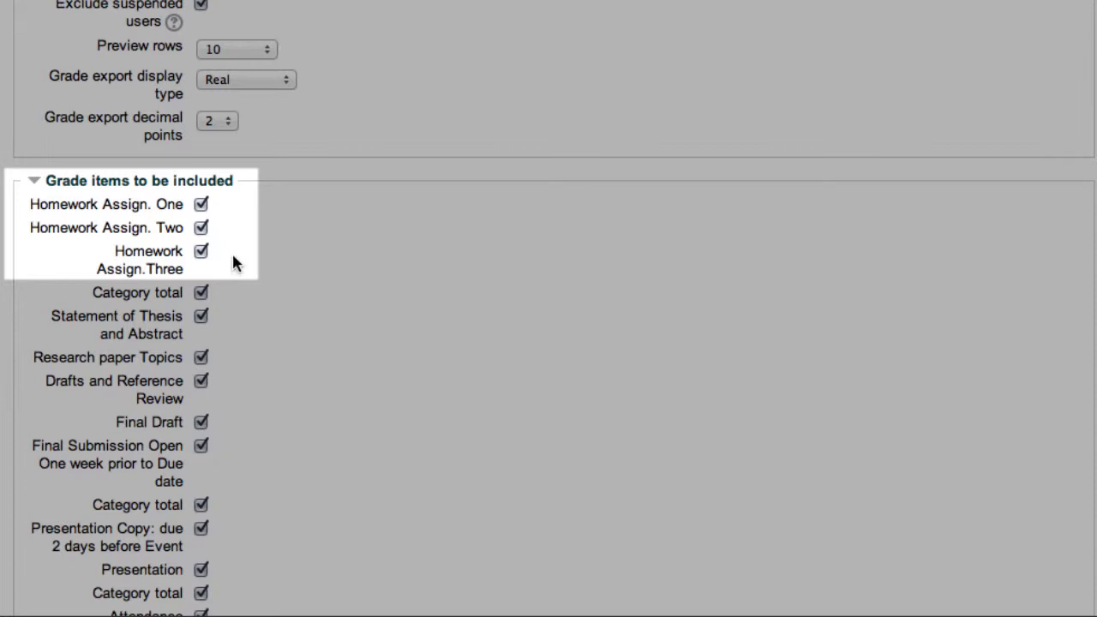
scroll(233, 257, "down", 3)
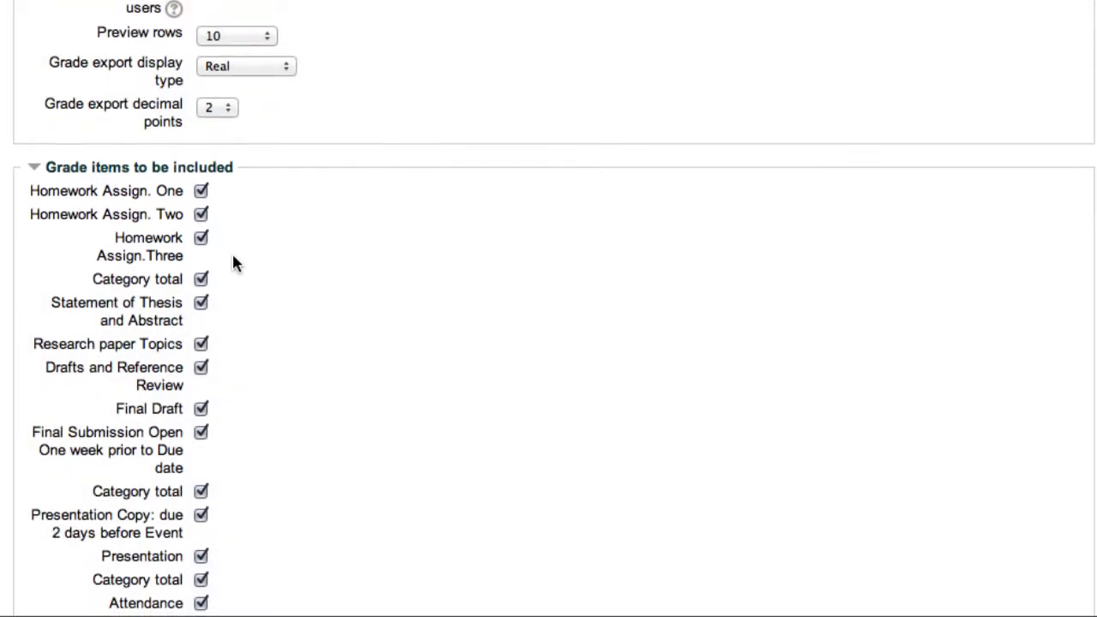
scroll(233, 263, "down", 1)
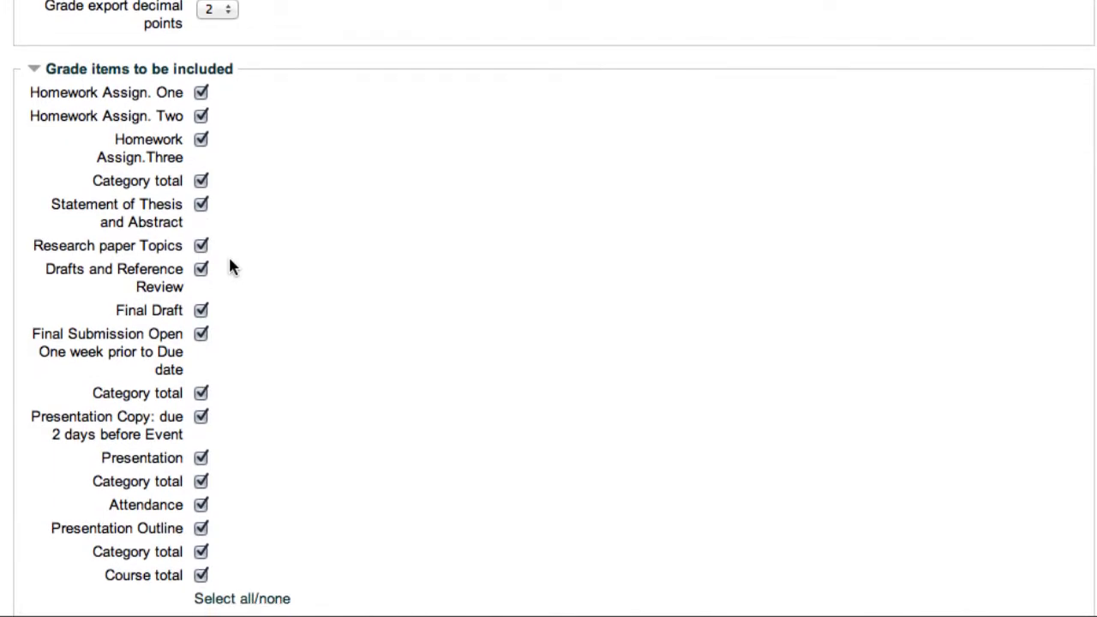
Untick every grade item, category total and course total except Homework Assign. One, Two and Three.
left_click(201, 182)
left_click(200, 205)
left_click(200, 246)
left_click(200, 269)
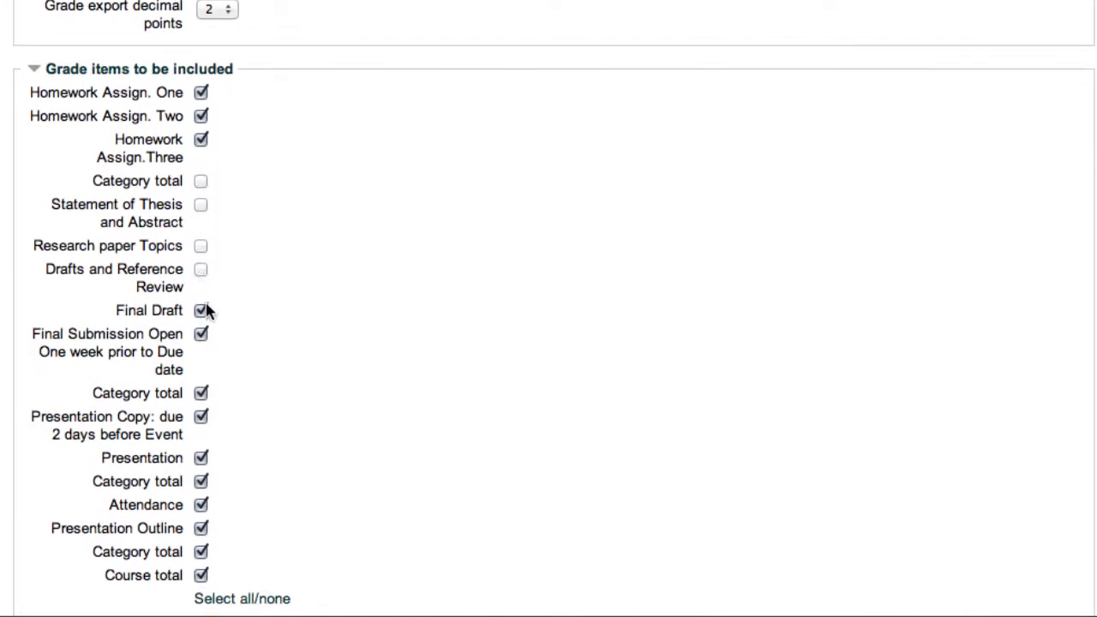
left_click(200, 311)
left_click(200, 335)
left_click(201, 394)
left_click(201, 416)
left_click(202, 458)
left_click(201, 481)
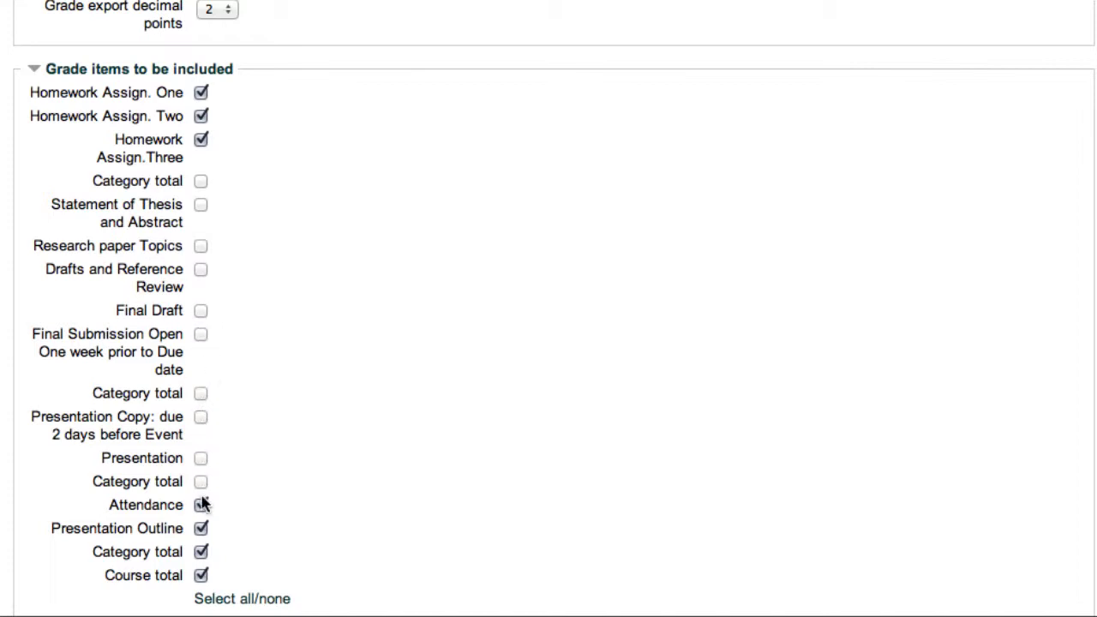
left_click(202, 505)
left_click(202, 528)
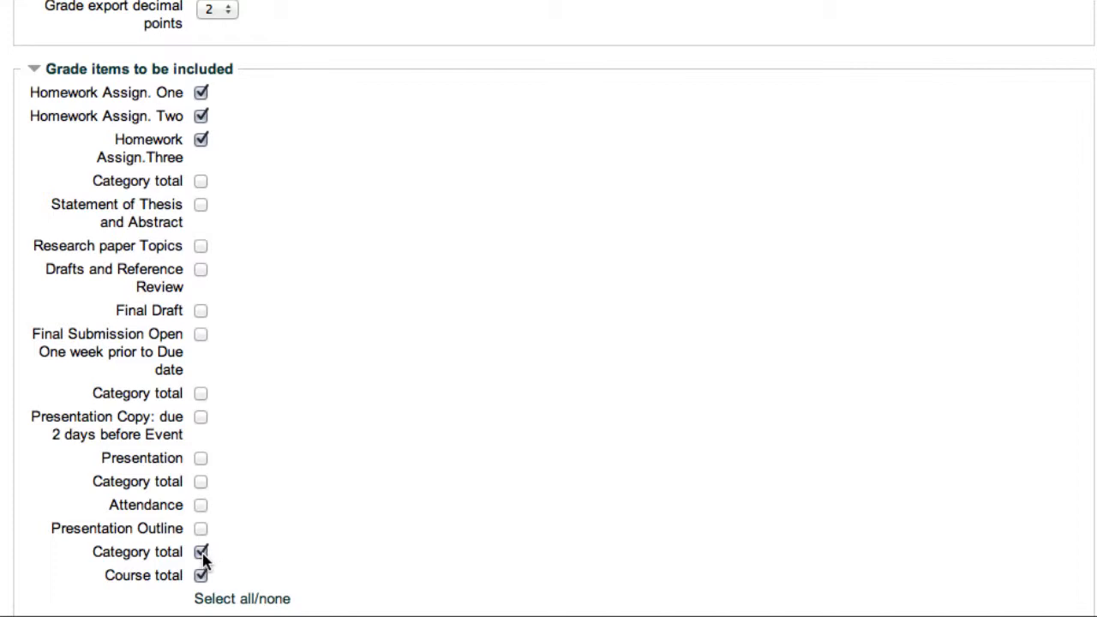
left_click(201, 552)
left_click(202, 575)
Submit the export to preview only the three homework assignment columns.
scroll(268, 404, "down", 3)
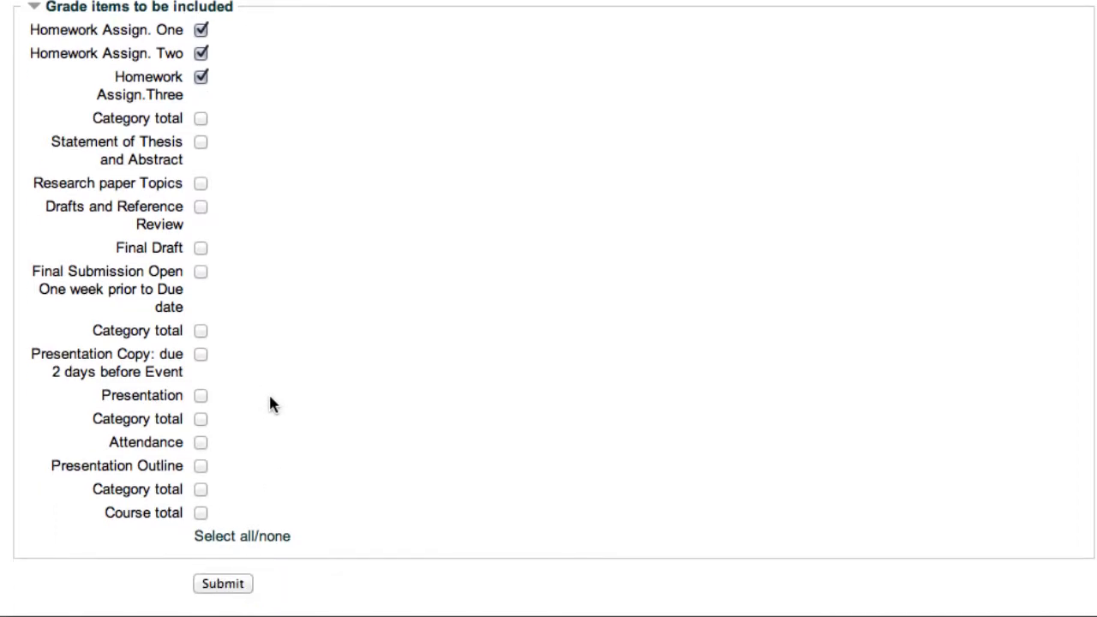
scroll(271, 404, "down", 2)
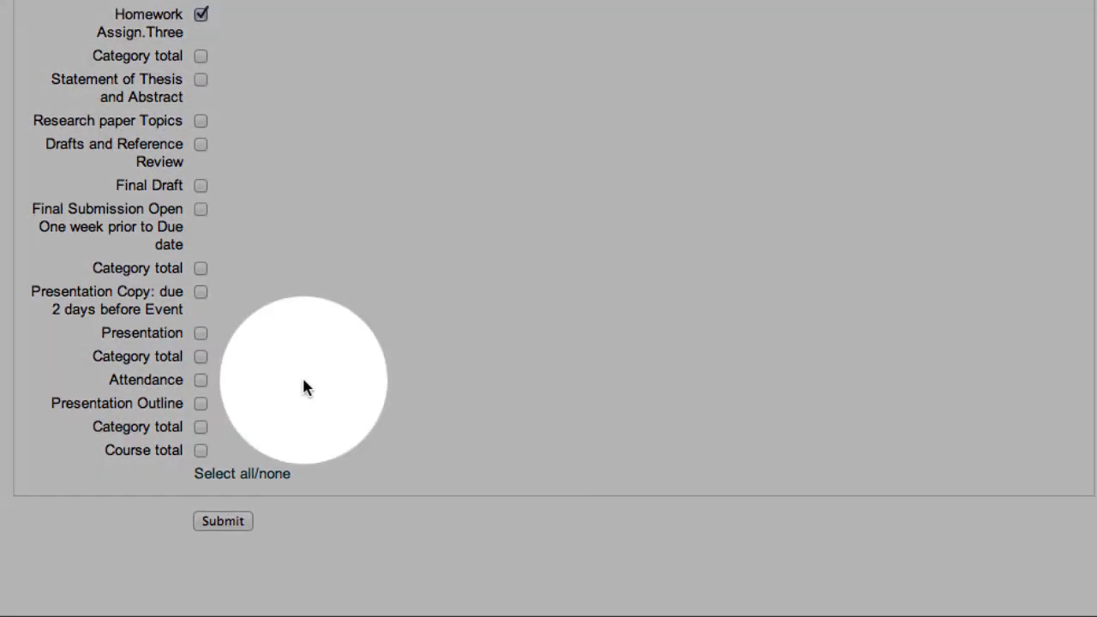
left_click(215, 520)
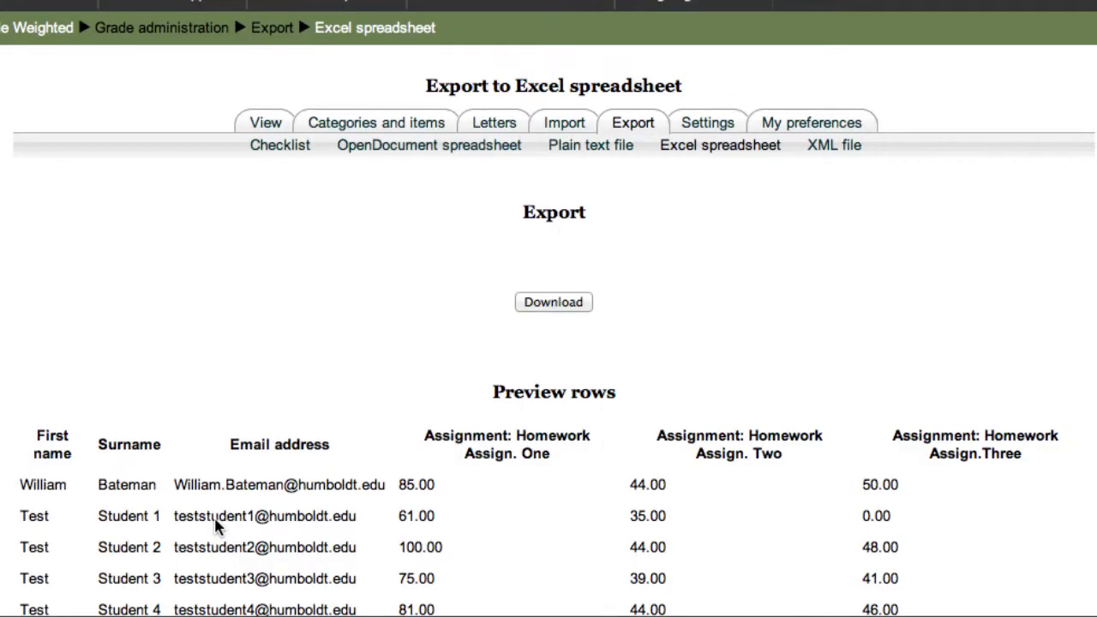
scroll(215, 525, "down", 3)
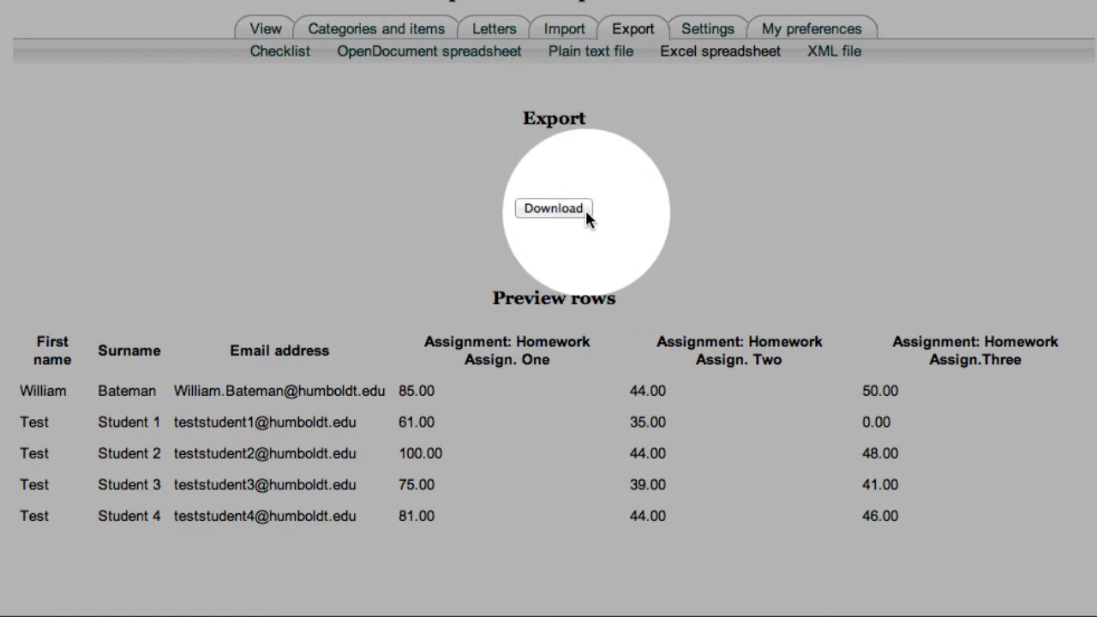
Download the homework-only spreadsheet and widen columns C through E in Excel.
left_click(570, 208)
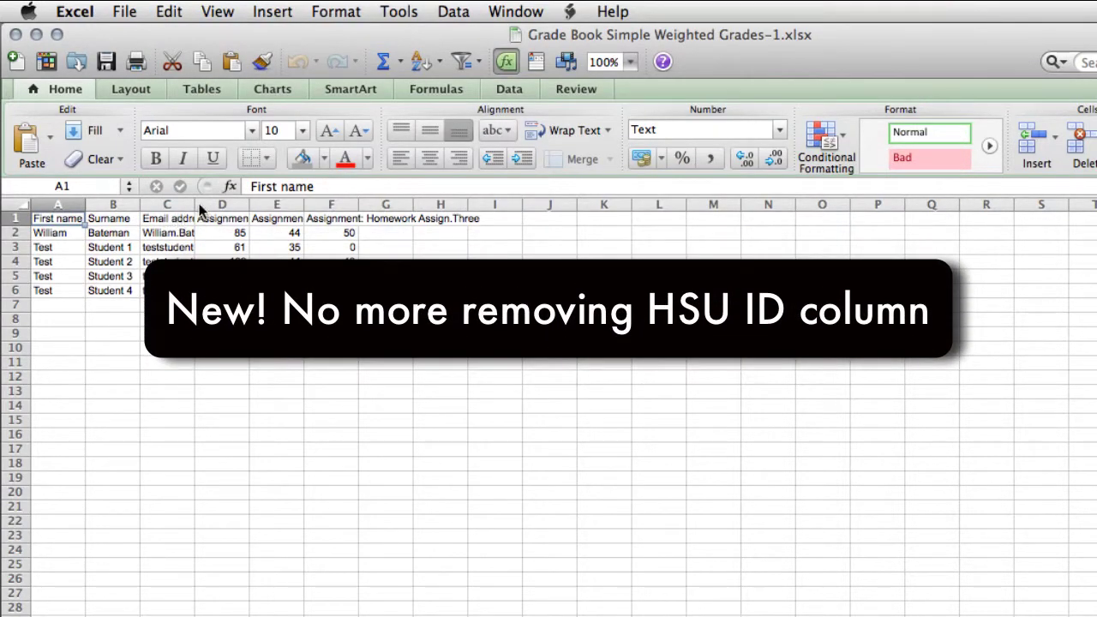
left_click_drag(195, 205, 311, 204)
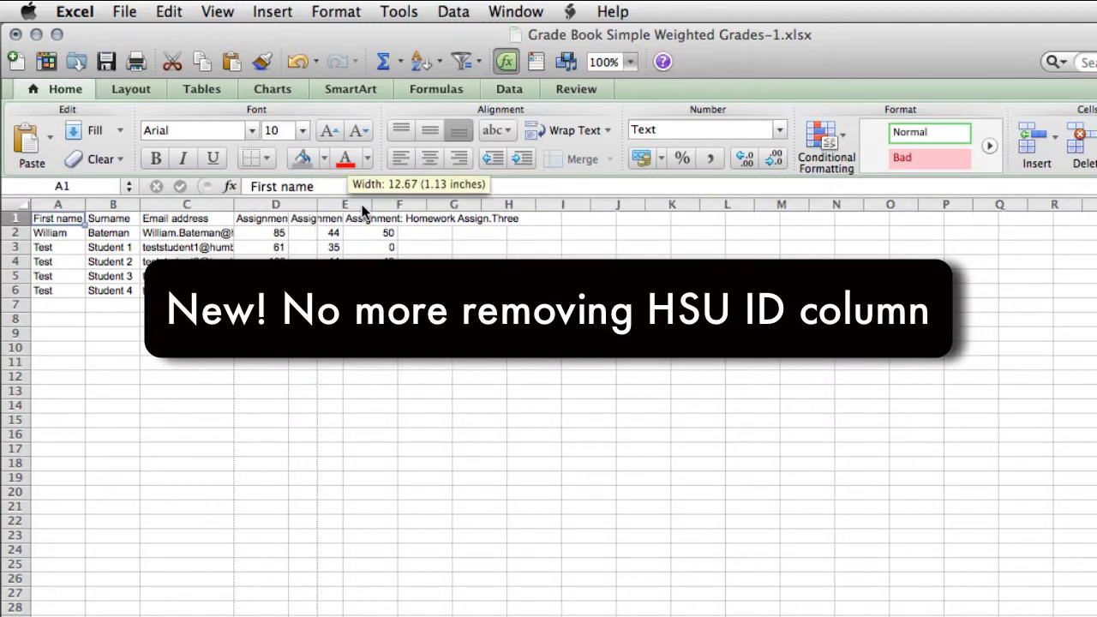
left_click_drag(363, 211, 494, 204)
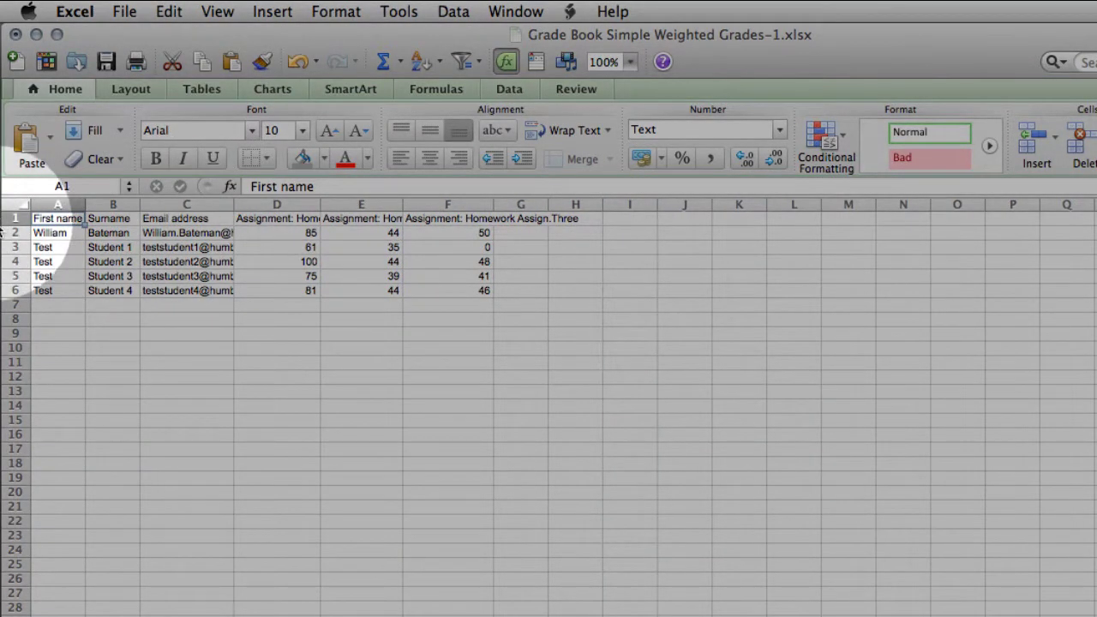
Make row 1's header cells bold, then deselect the row.
left_click(13, 219)
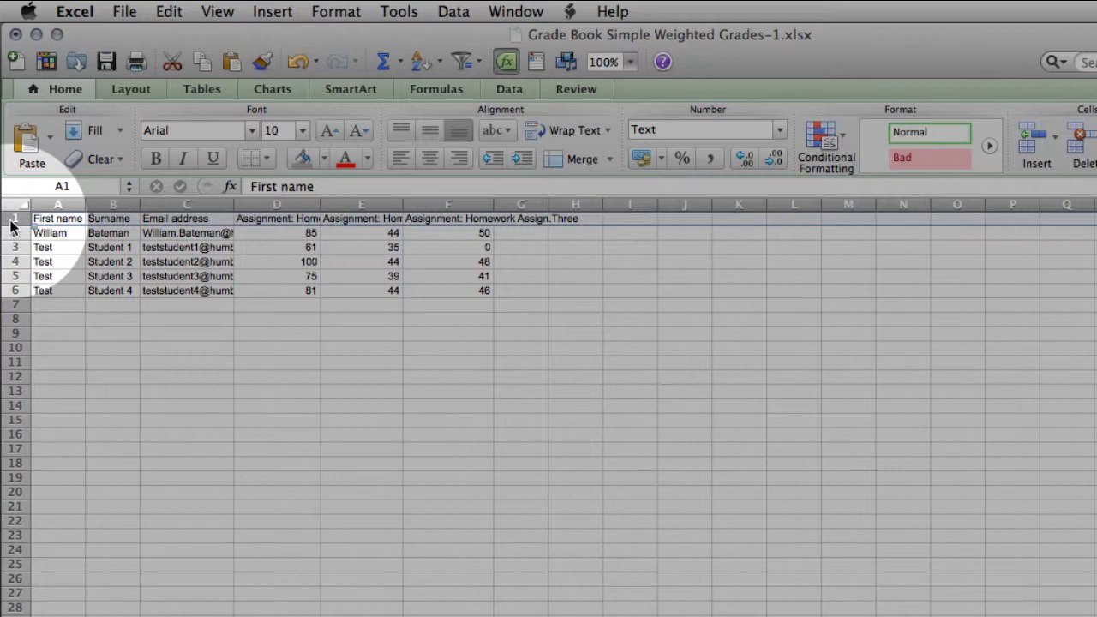
left_click(161, 157)
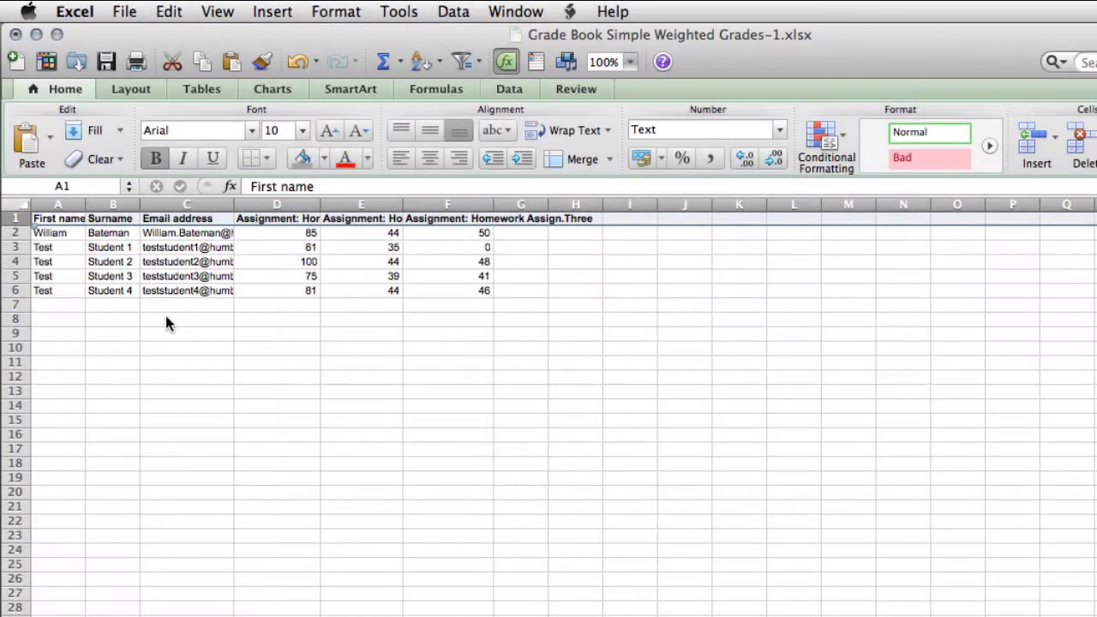
left_click(295, 336)
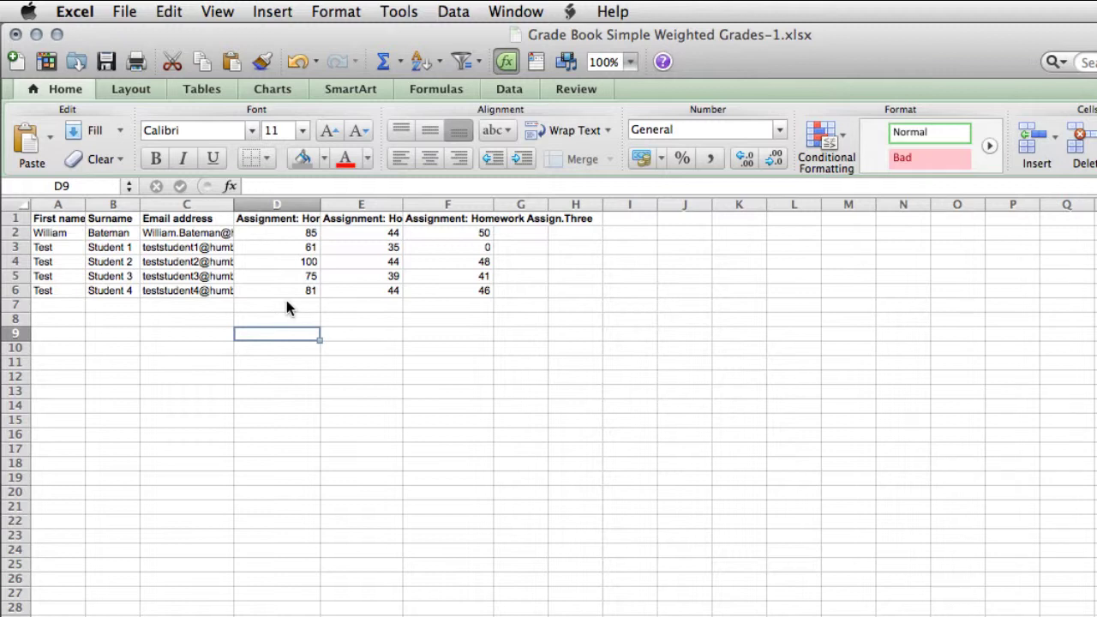
Save the workbook as Grade Book Simple Weighted Grades-1 in Comma Separated Values (.csv) format.
left_click(124, 12)
left_click(143, 188)
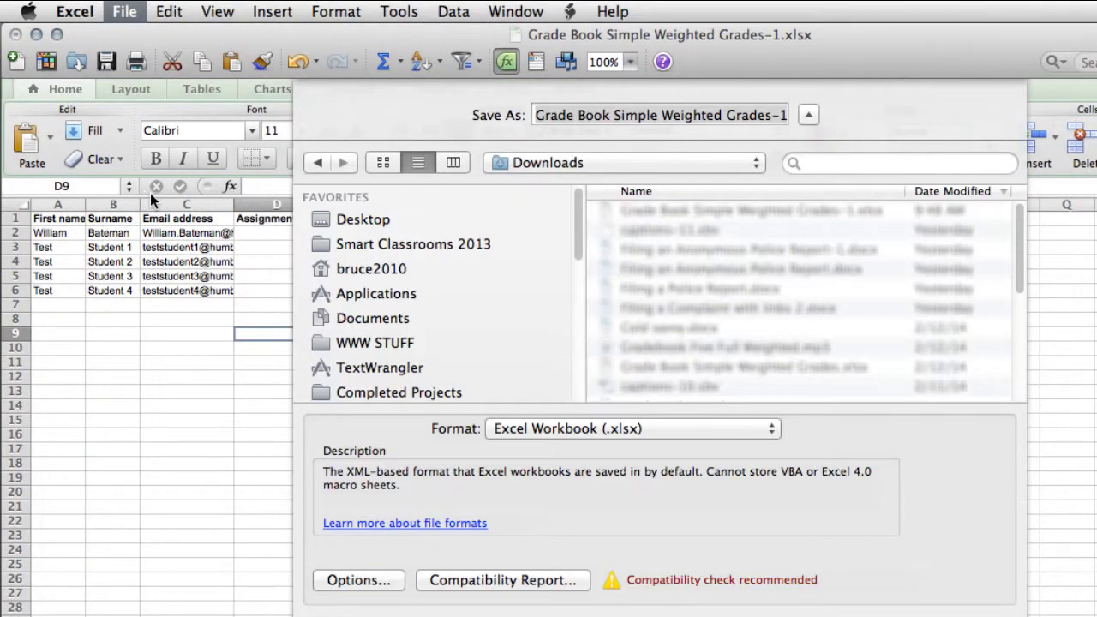
left_click(589, 431)
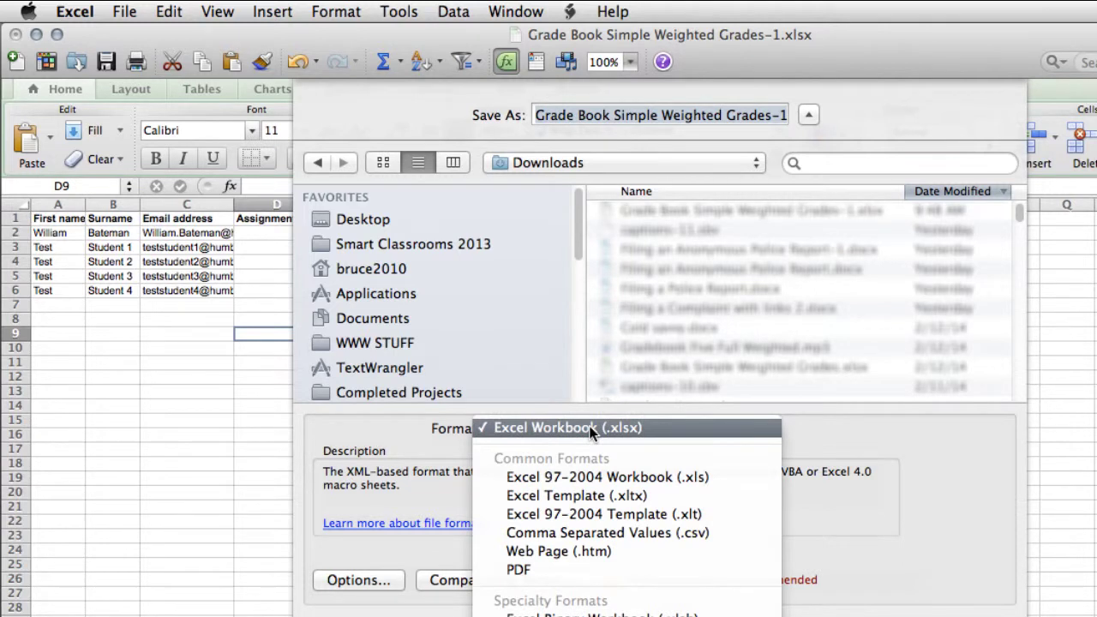
left_click(624, 531)
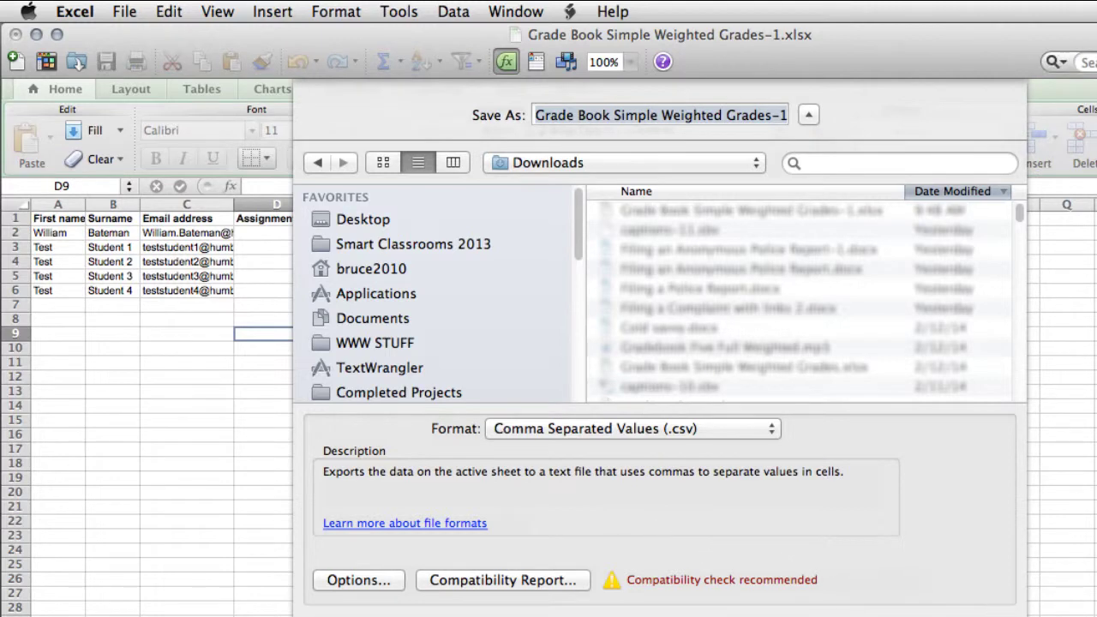
key("Return")
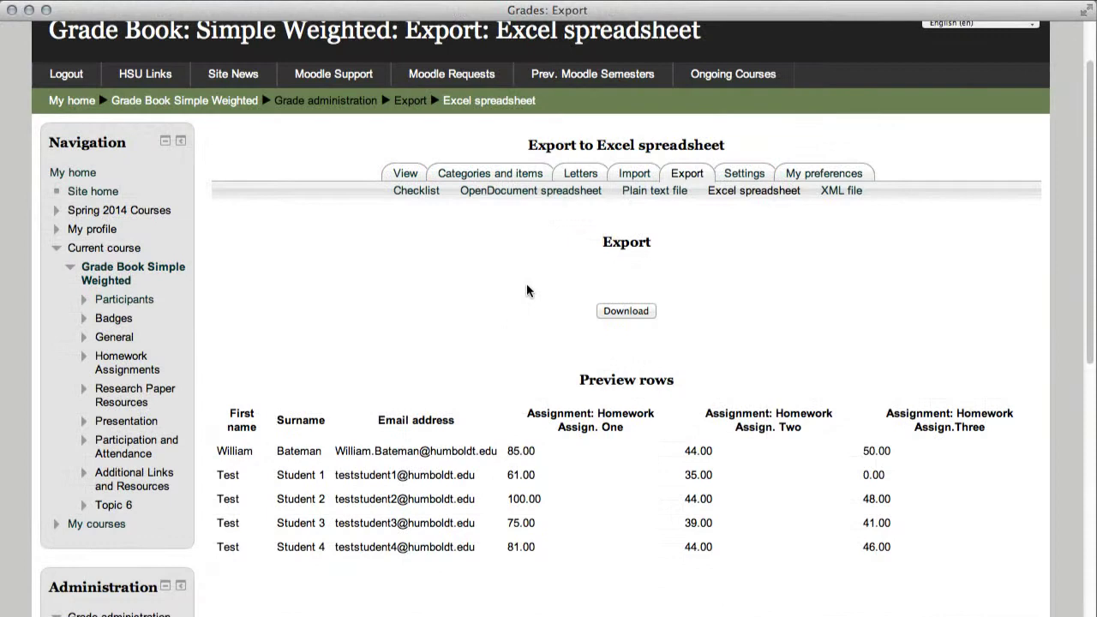
On the Import page, add Grade Book Simple Weighted Grades-1.csv and upload it for preview.
left_click(626, 173)
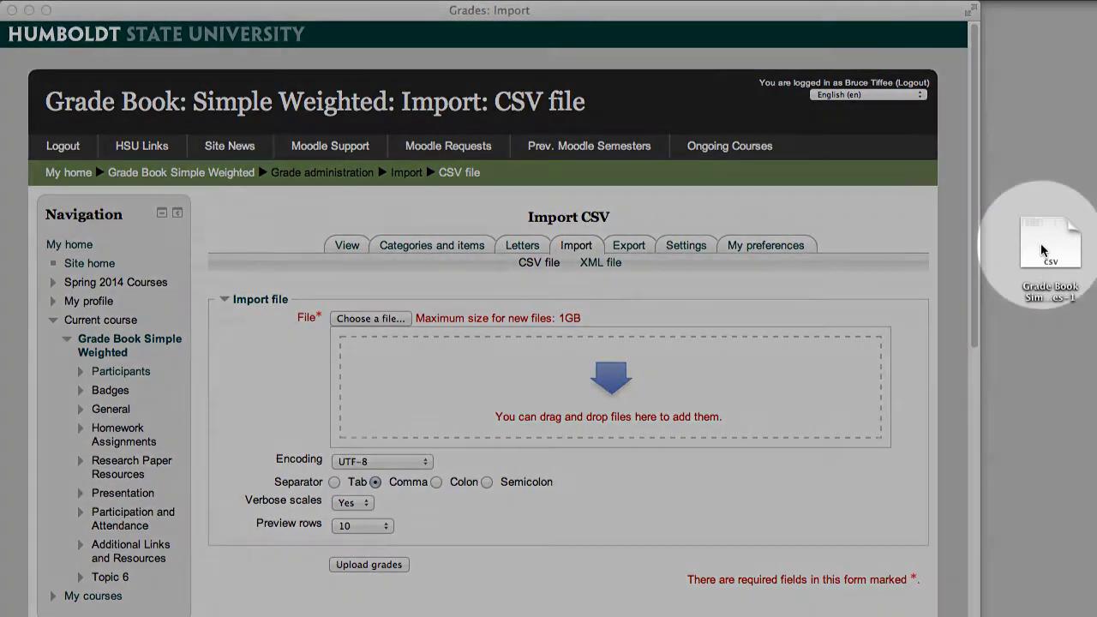
left_click_drag(967, 248, 701, 388)
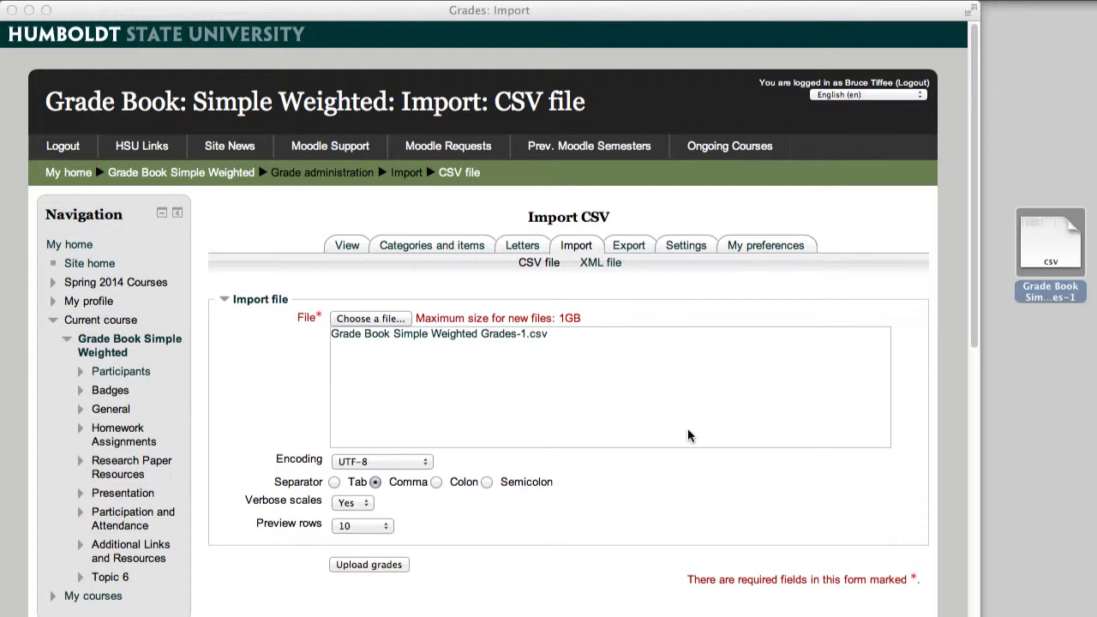
left_click(690, 440)
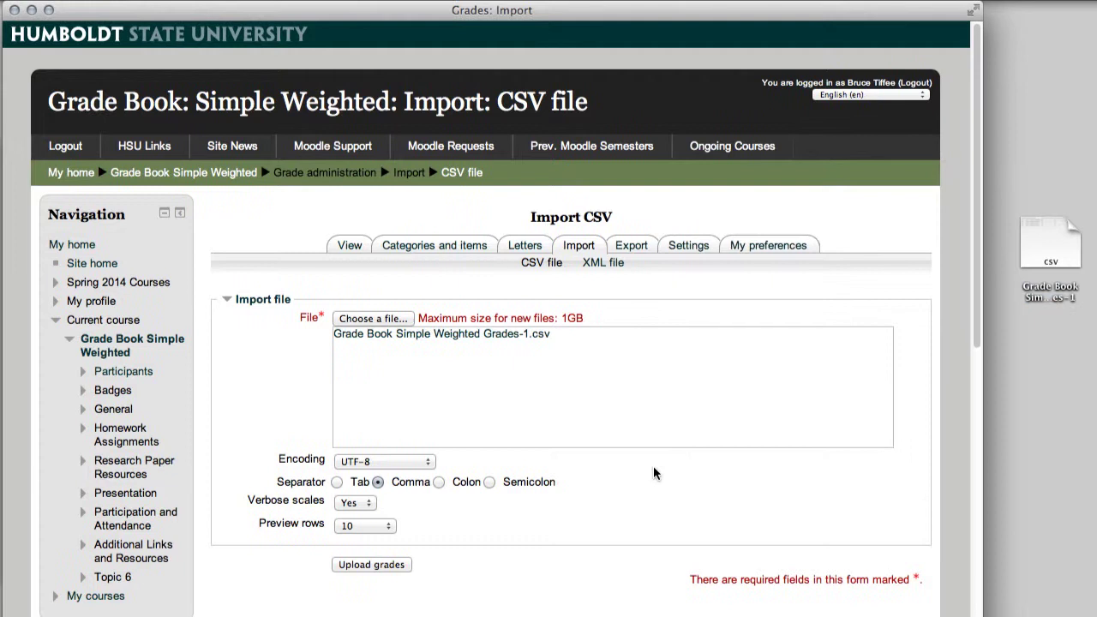
left_click(374, 565)
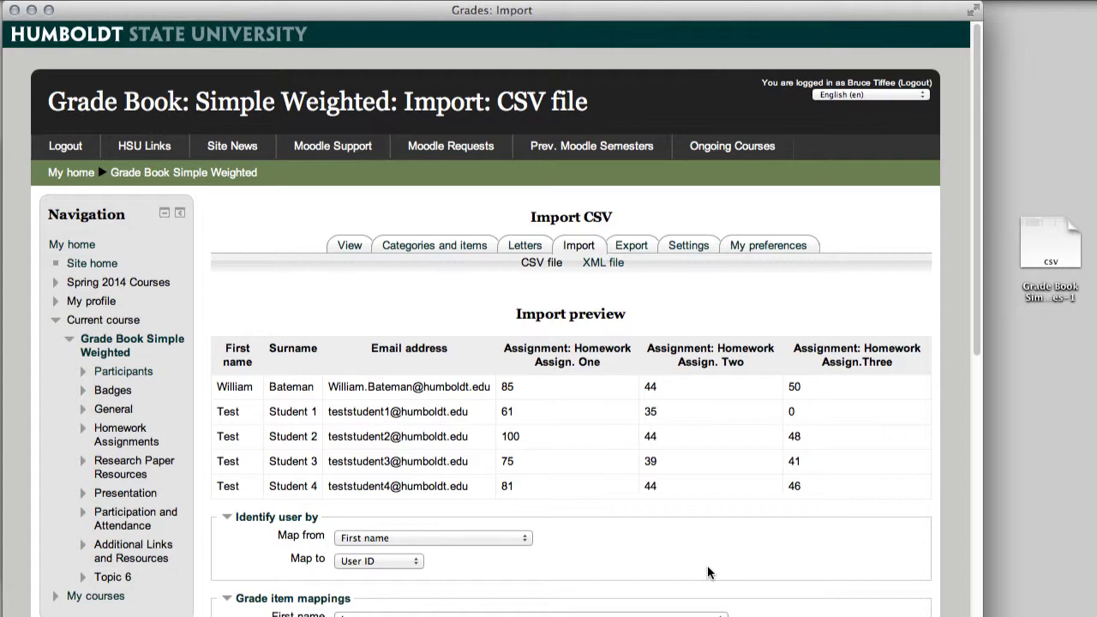
Set both Map from and Map to to Email address for identifying users.
scroll(707, 573, "down", 3)
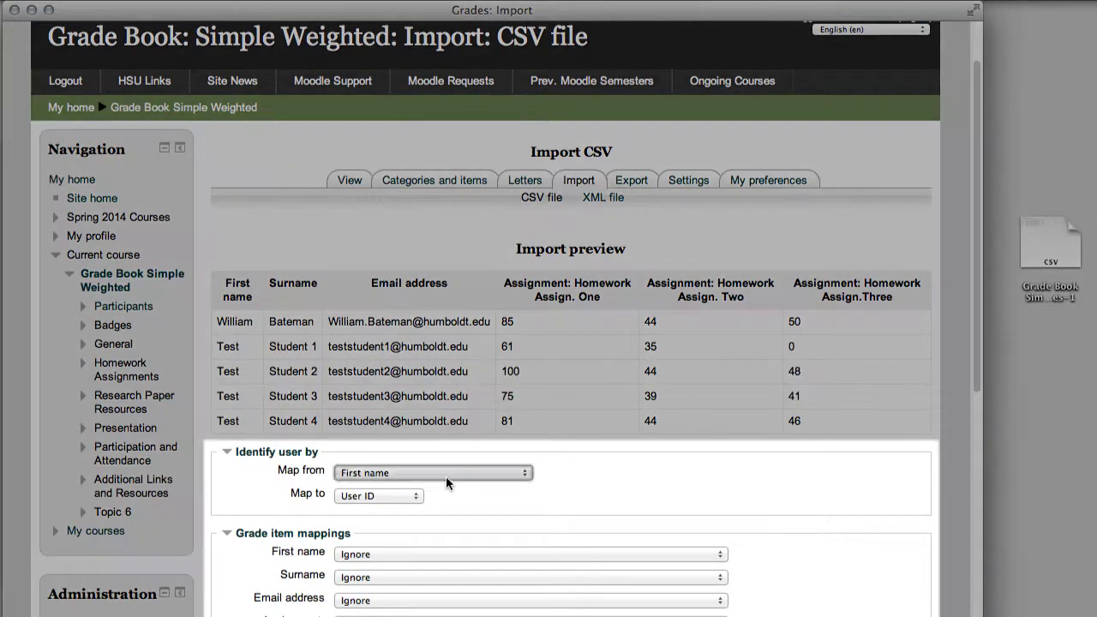
left_click(451, 476)
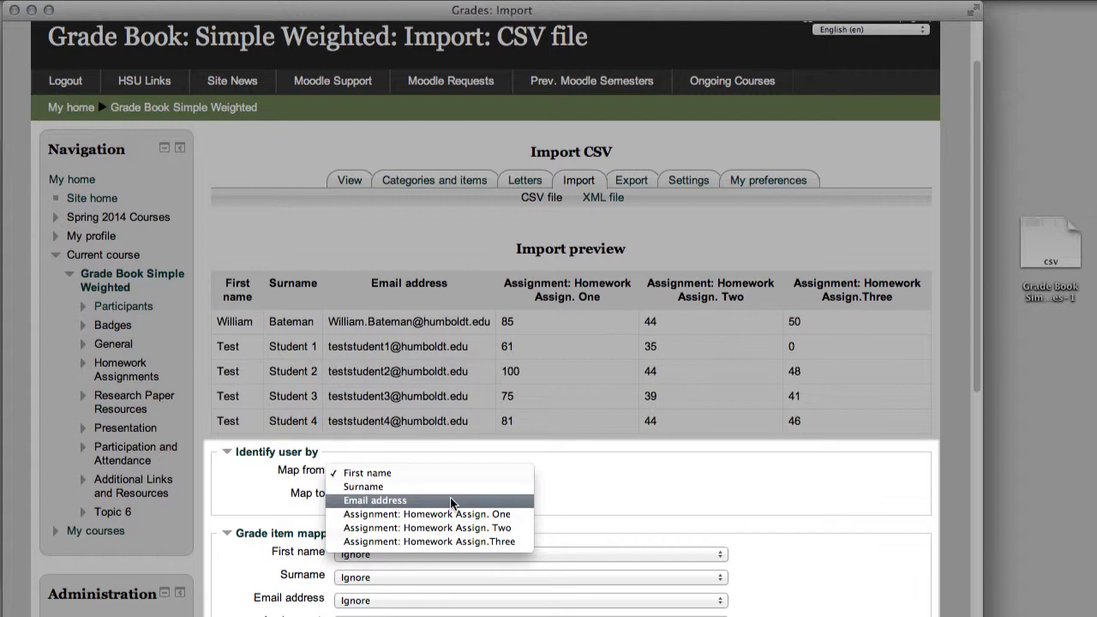
left_click(452, 502)
left_click(416, 496)
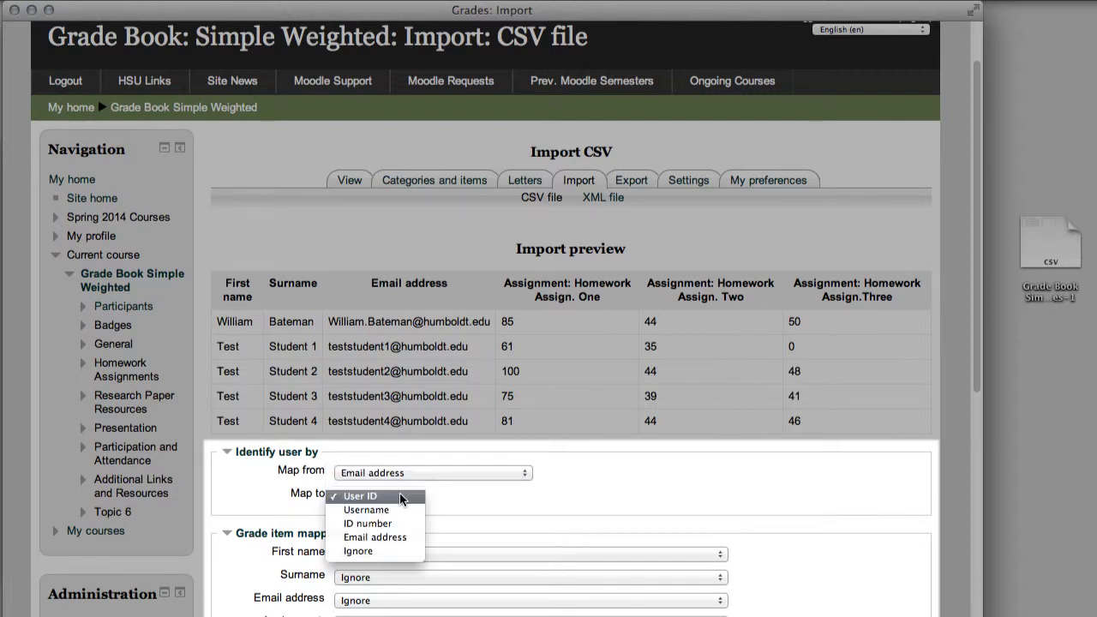
left_click(398, 538)
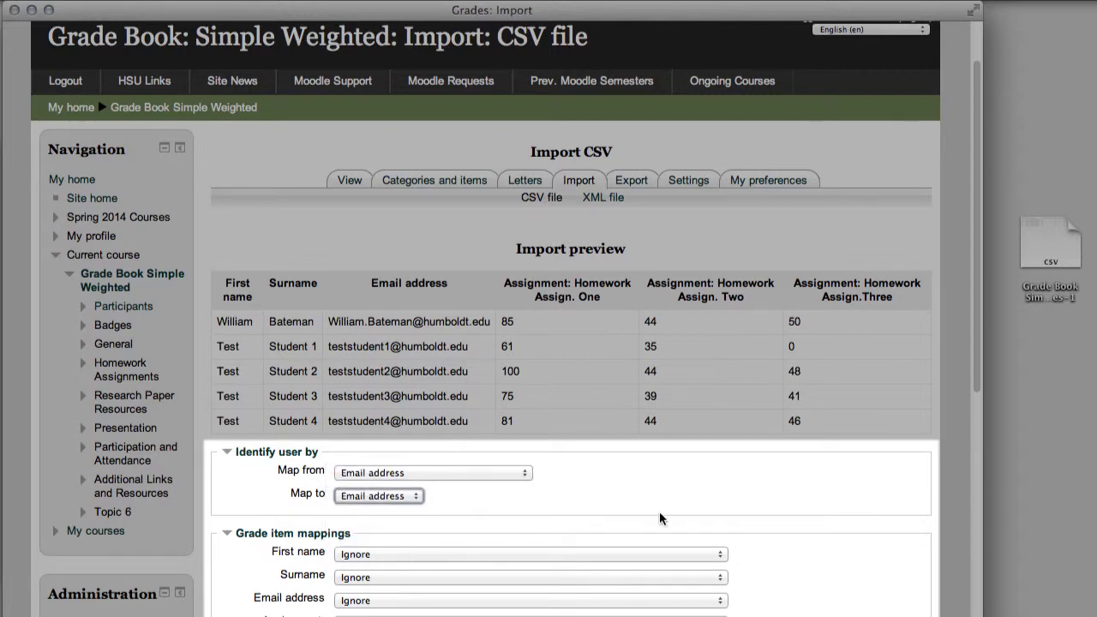
Map the three CSV homework columns to Homework Assign. One, Two and Three.
scroll(793, 512, "down", 3)
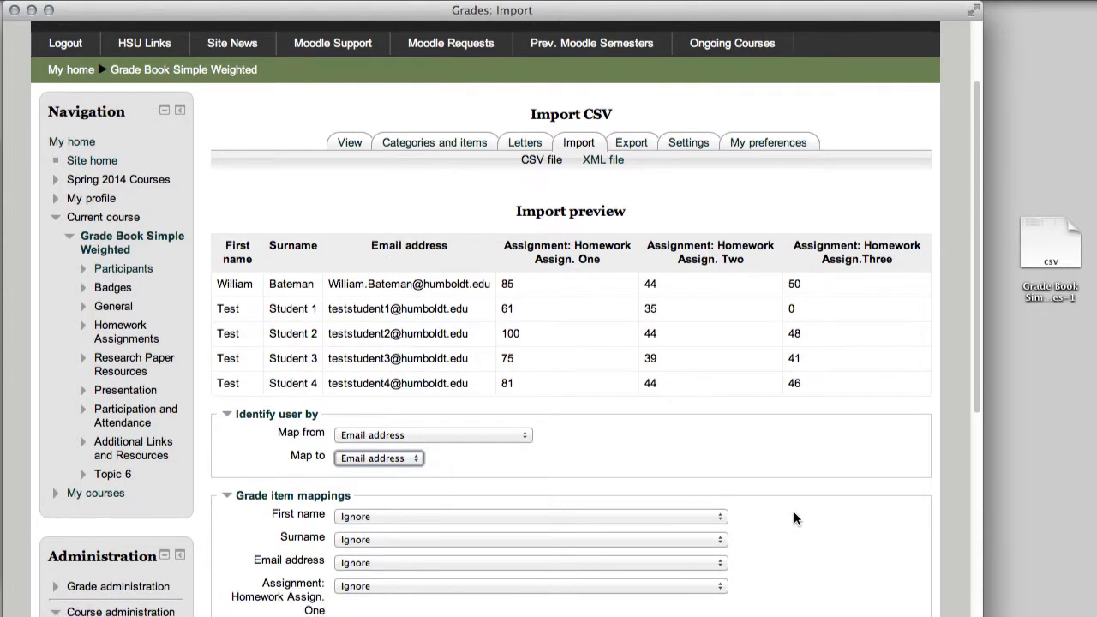
scroll(793, 510, "down", 4)
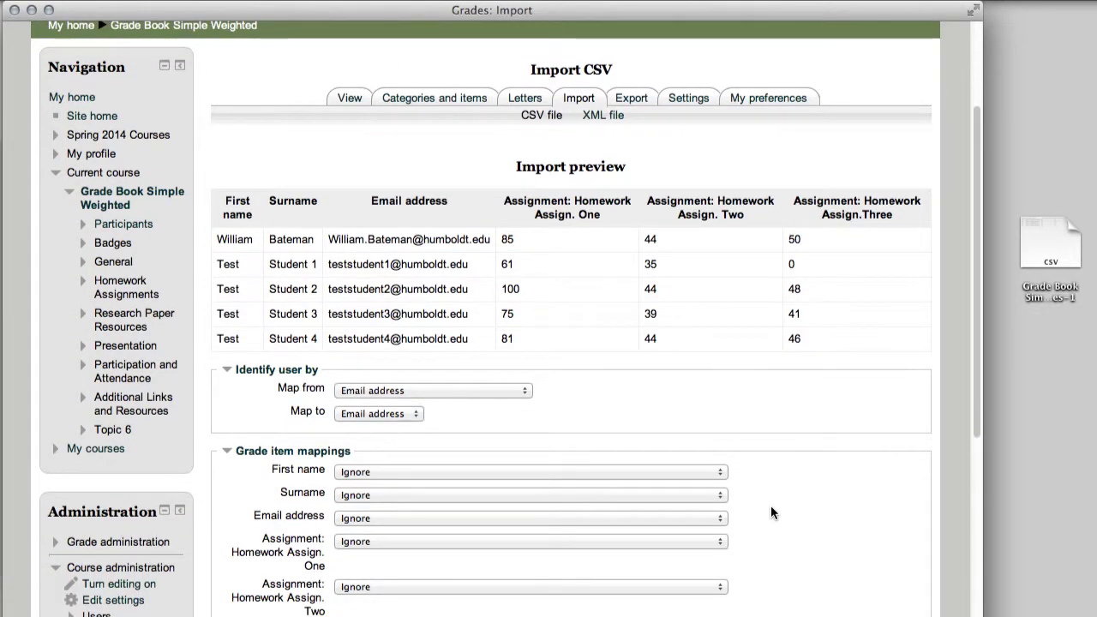
scroll(770, 513, "down", 5)
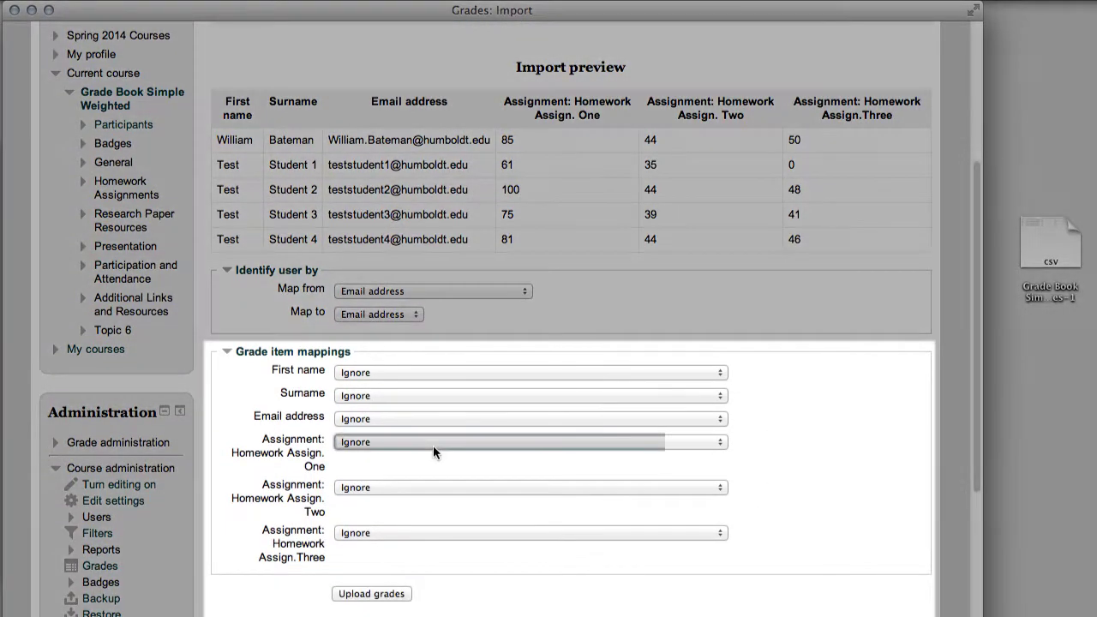
left_click(433, 445)
left_click(444, 482)
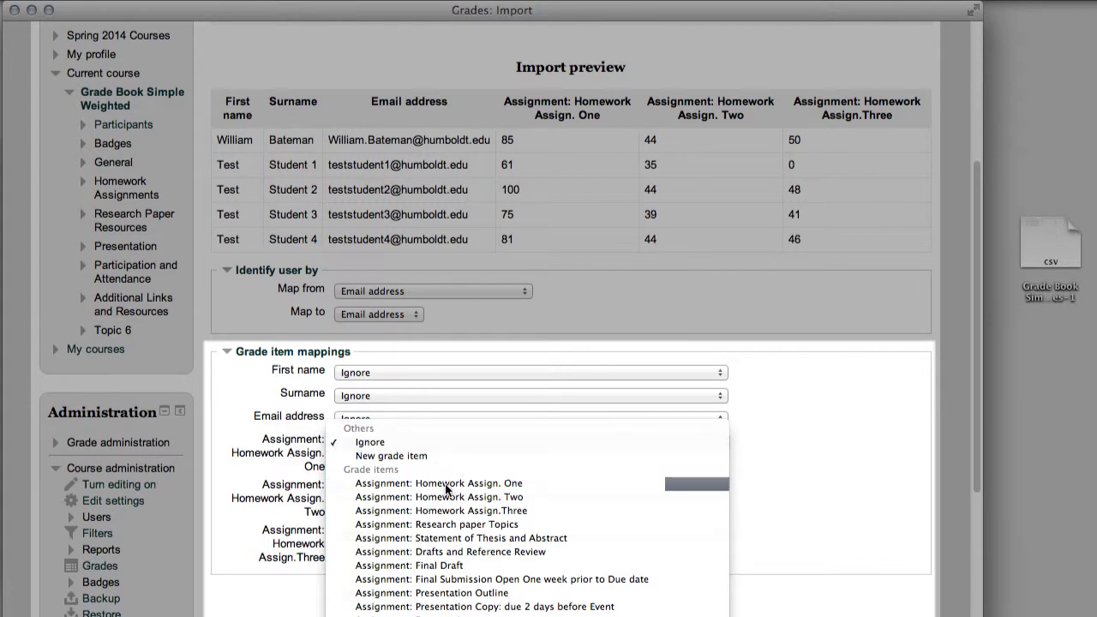
left_click(424, 483)
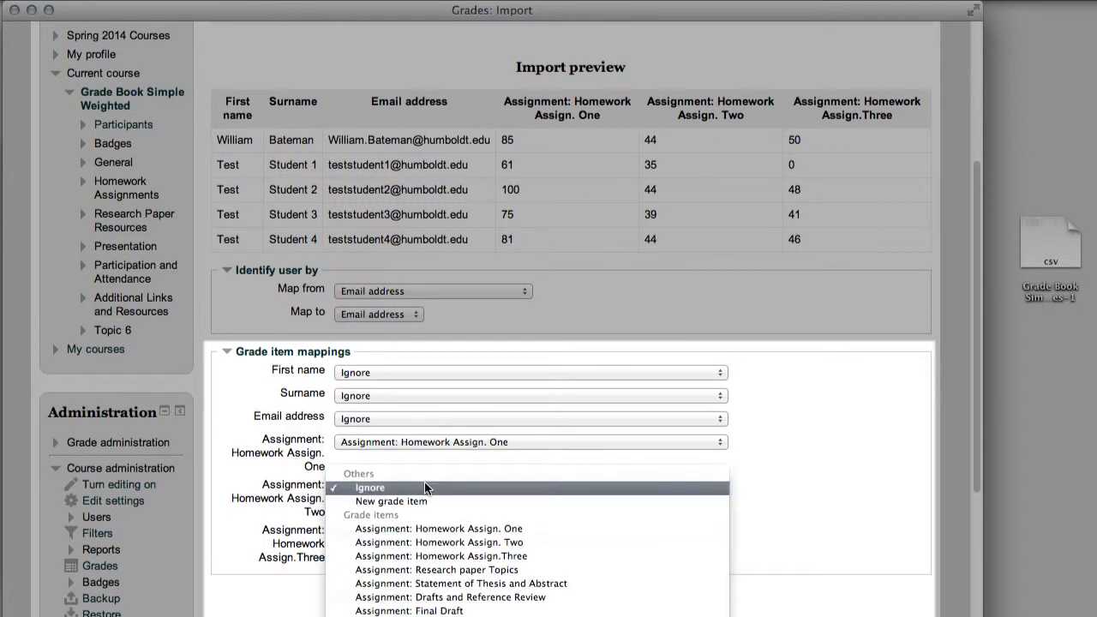
left_click(461, 539)
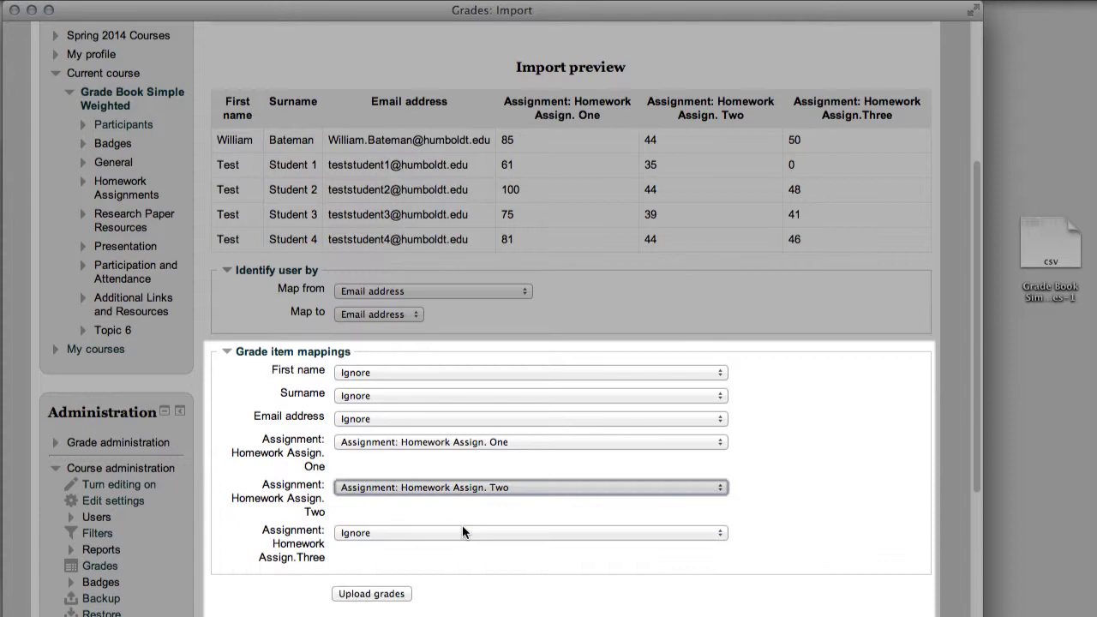
left_click(448, 532)
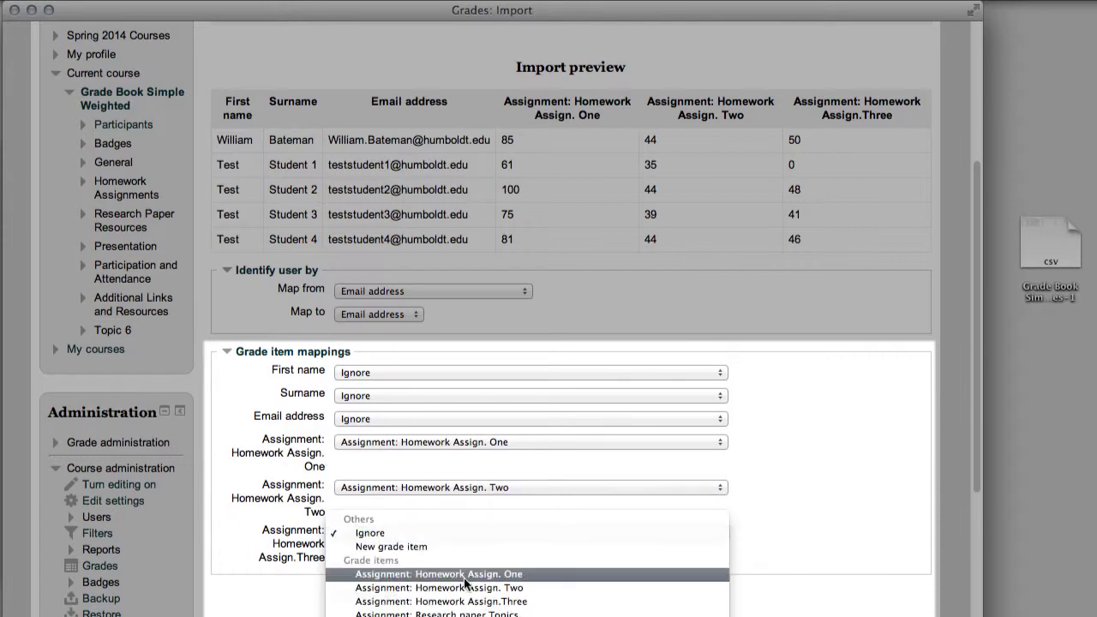
left_click(504, 602)
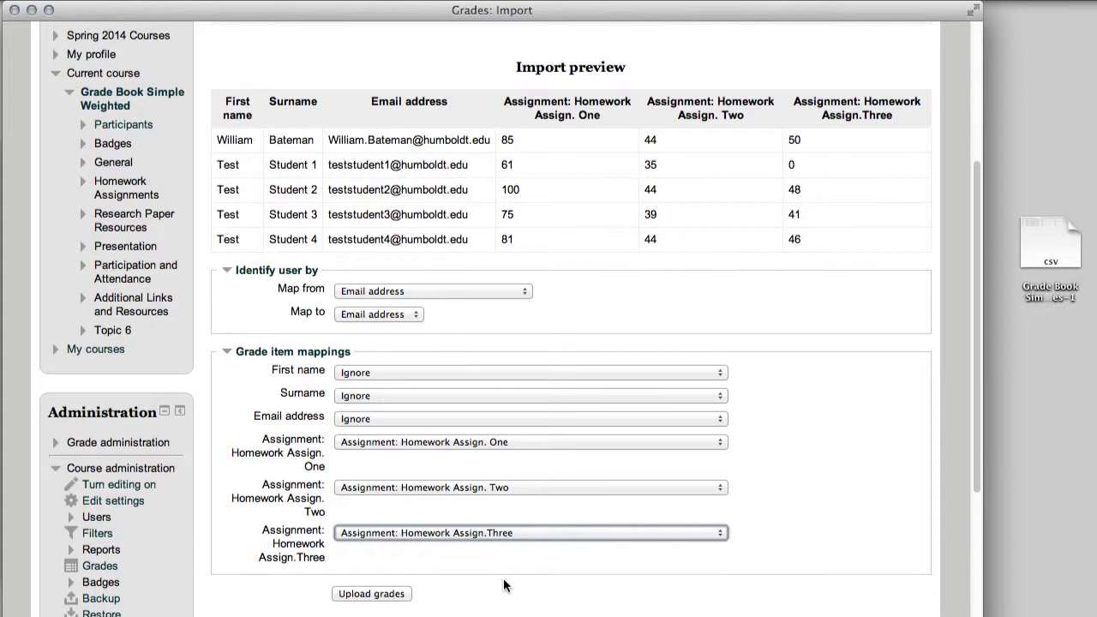
Import the mapped grades and continue to the Grader report, averaging 80.40, 41.20 and 37.00.
left_click(388, 594)
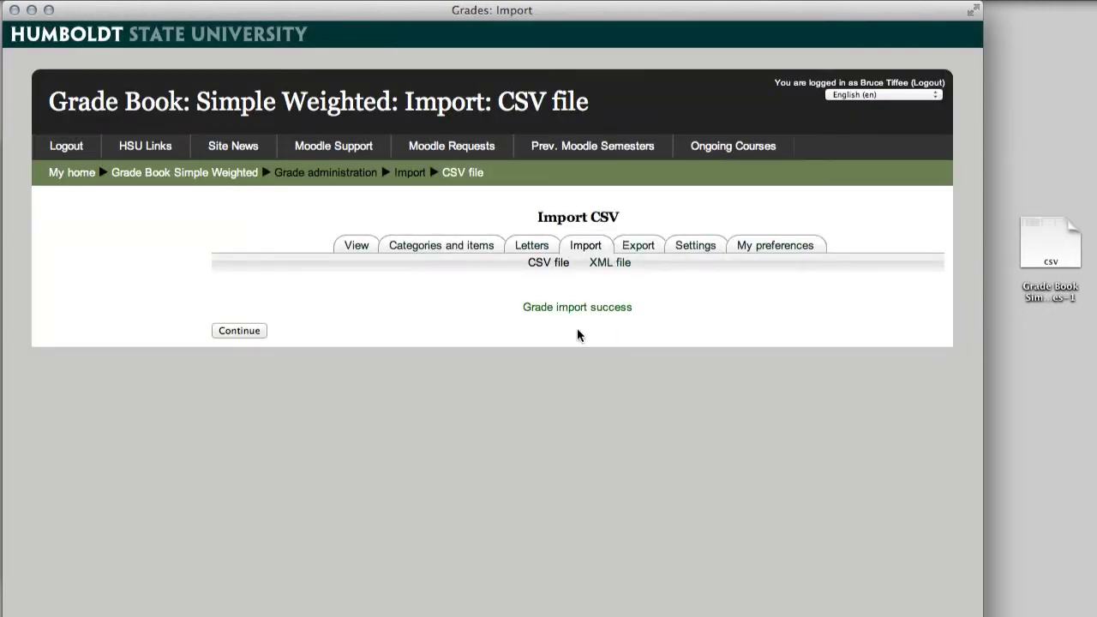
left_click(249, 337)
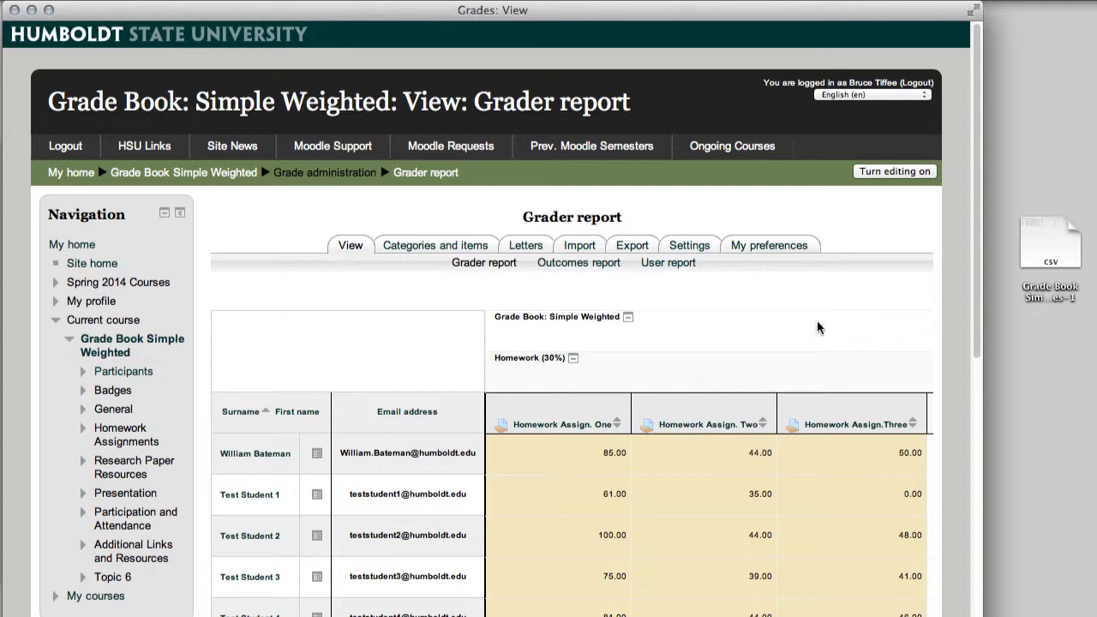
scroll(817, 327, "down", 2)
scroll(818, 327, "down", 1)
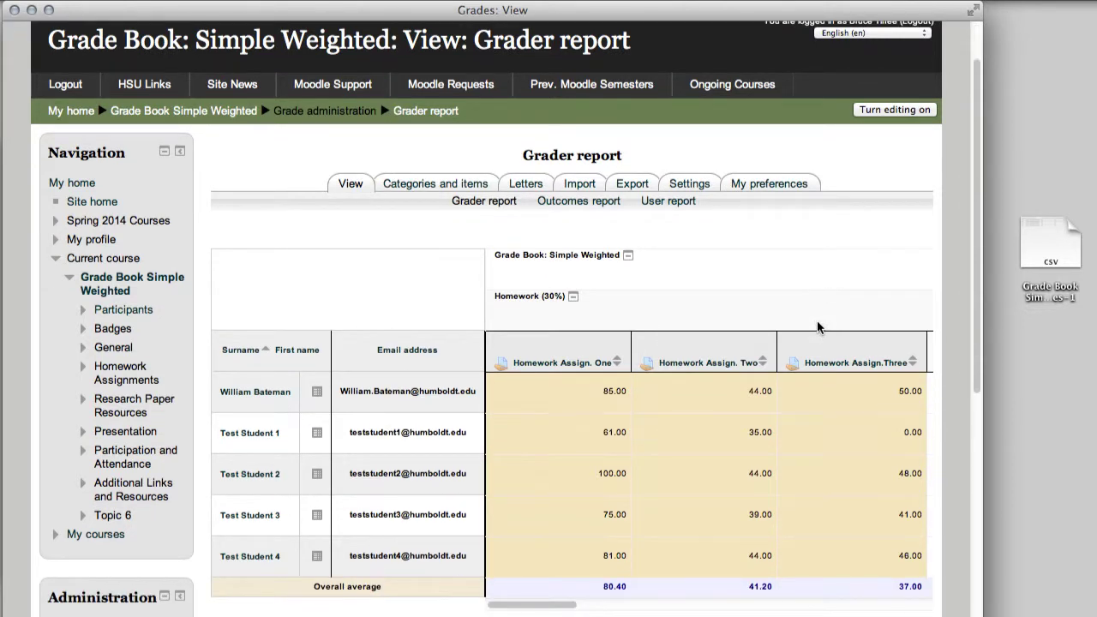